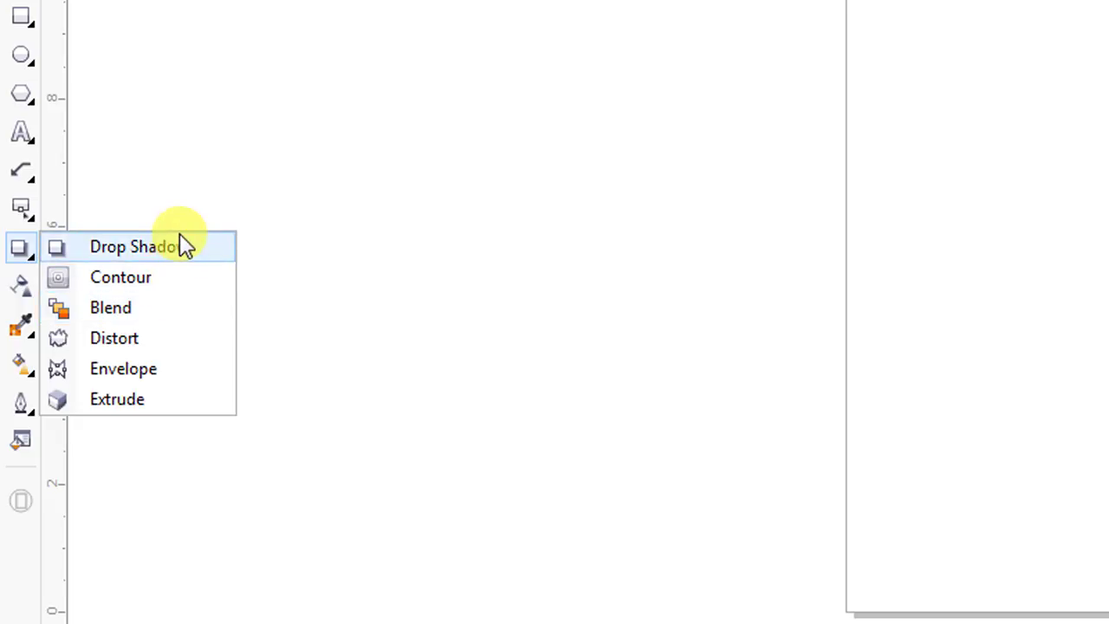
Draw two rectangles on the page, one near the upper left and a taller one lower toward the middle.
left_click(27, 64)
left_click(104, 63)
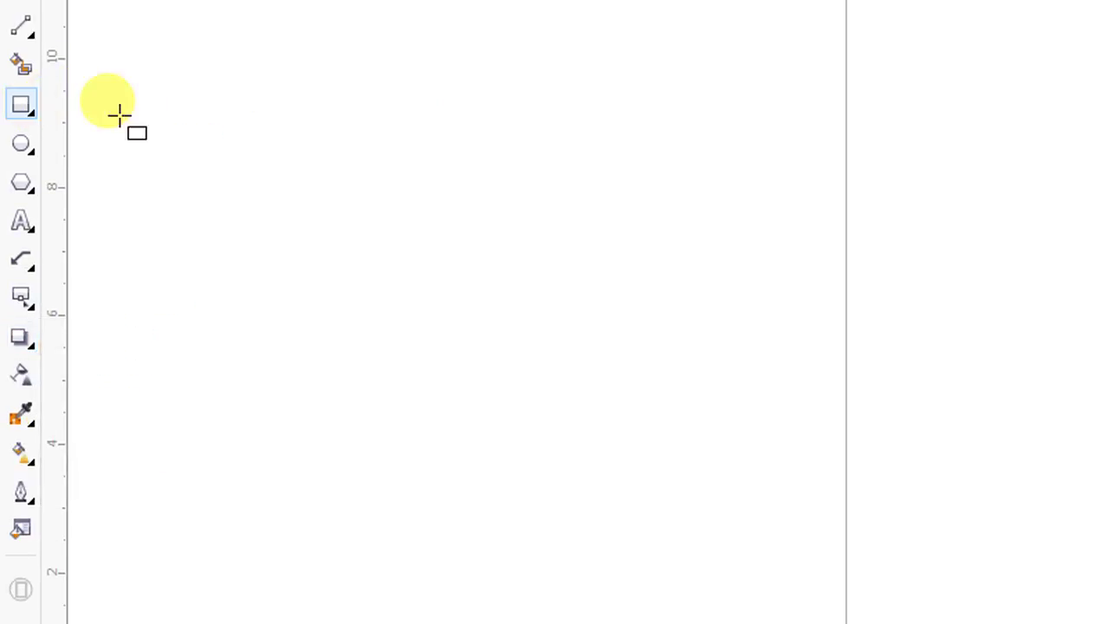
left_click_drag(879, 85, 994, 173)
left_click_drag(1040, 364, 1108, 488)
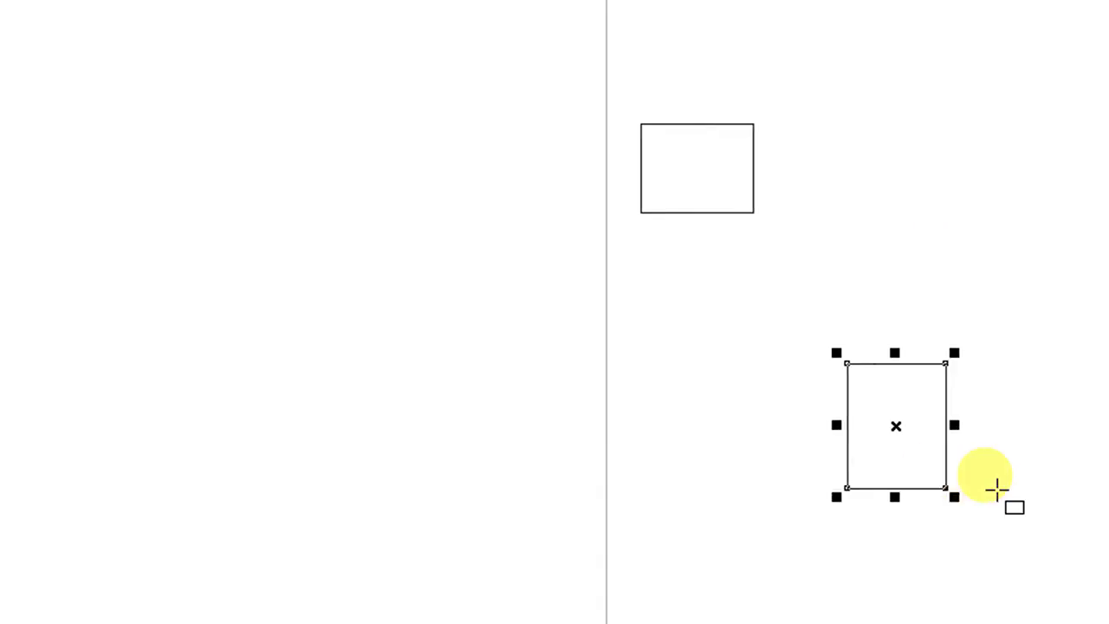
Fill the upper rectangle with dark blue and the lower rectangle with red.
left_click(925, 204)
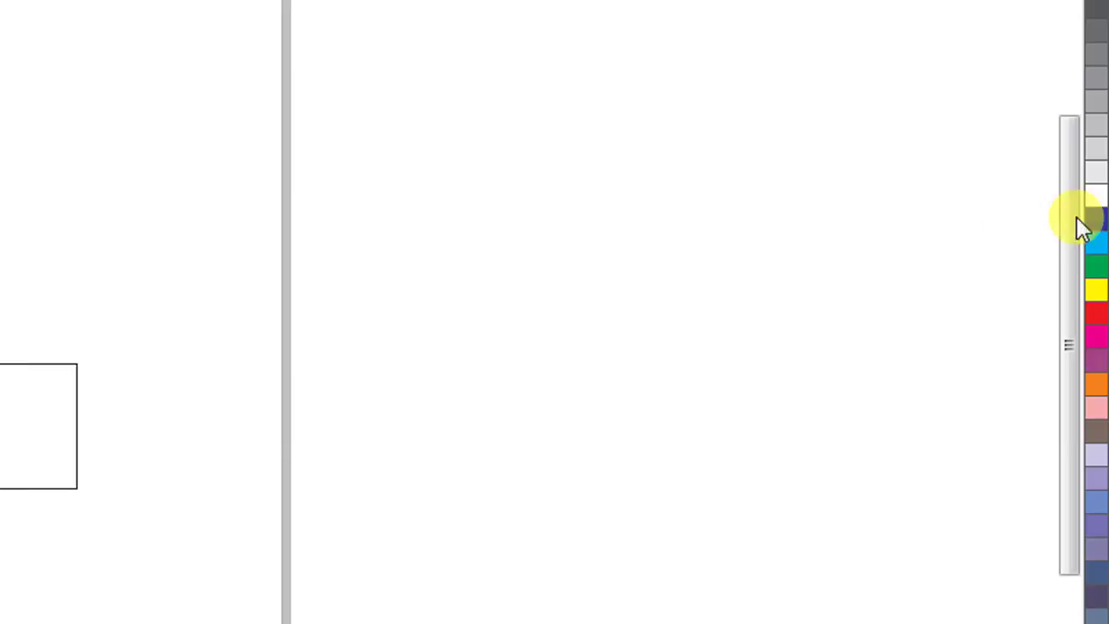
left_click(49, 442)
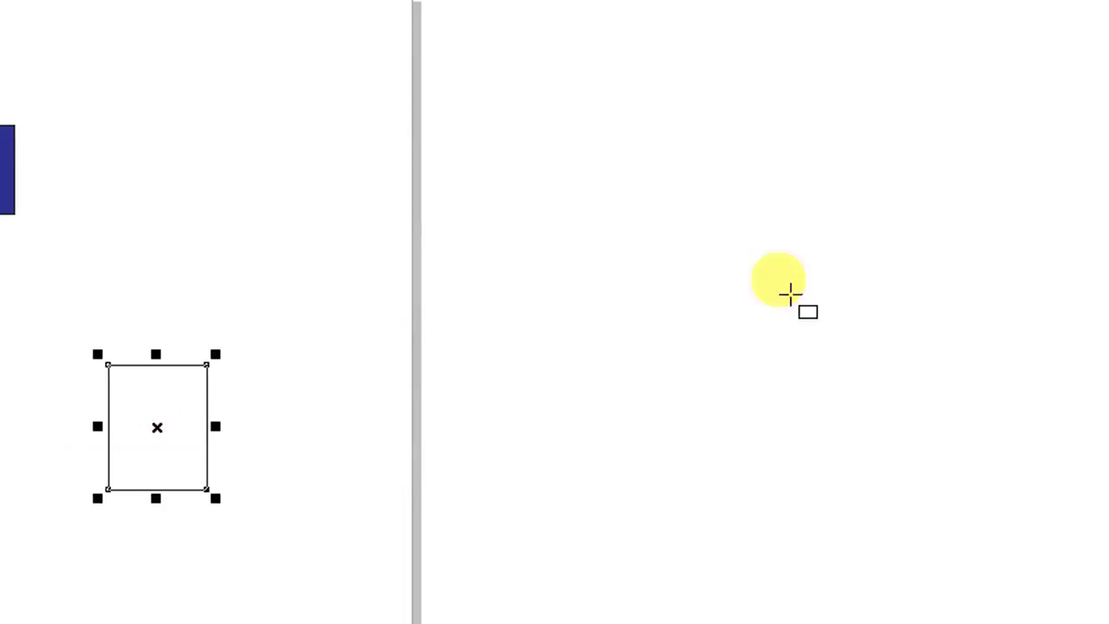
left_click(1094, 322)
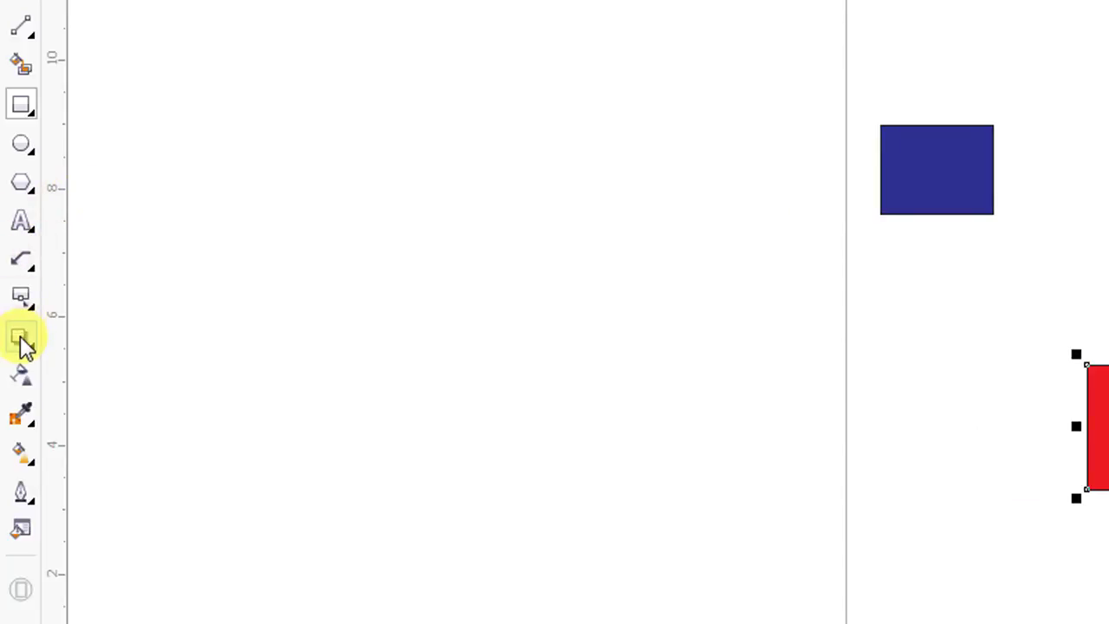
Add drop shadows: one offset below the blue rectangle and one slanting up-left from the red rectangle's top edge.
left_click(23, 344)
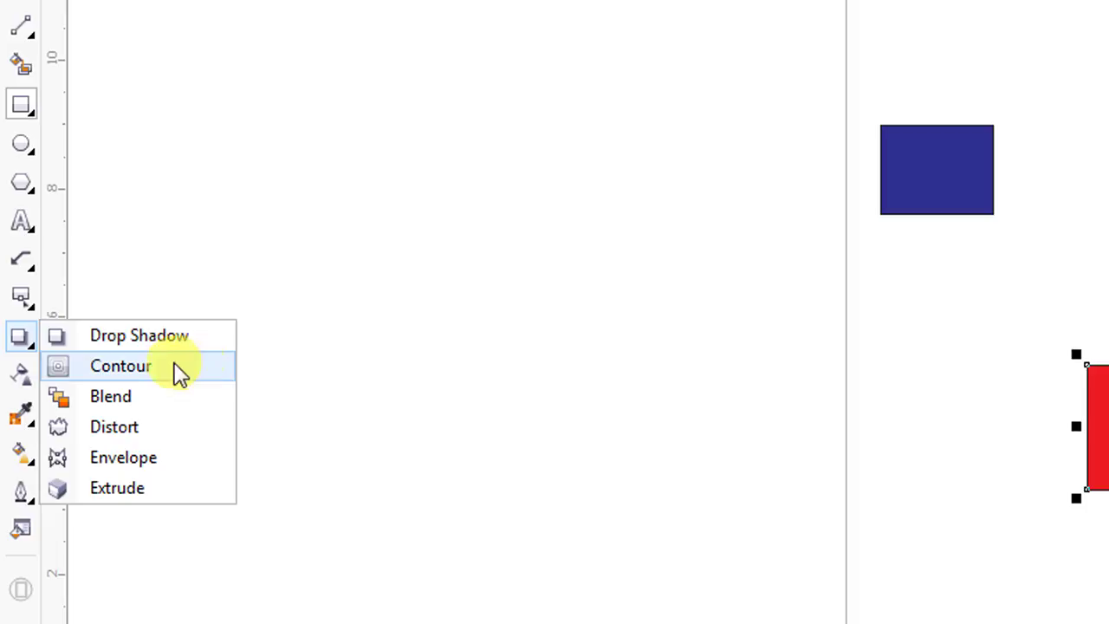
left_click(202, 340)
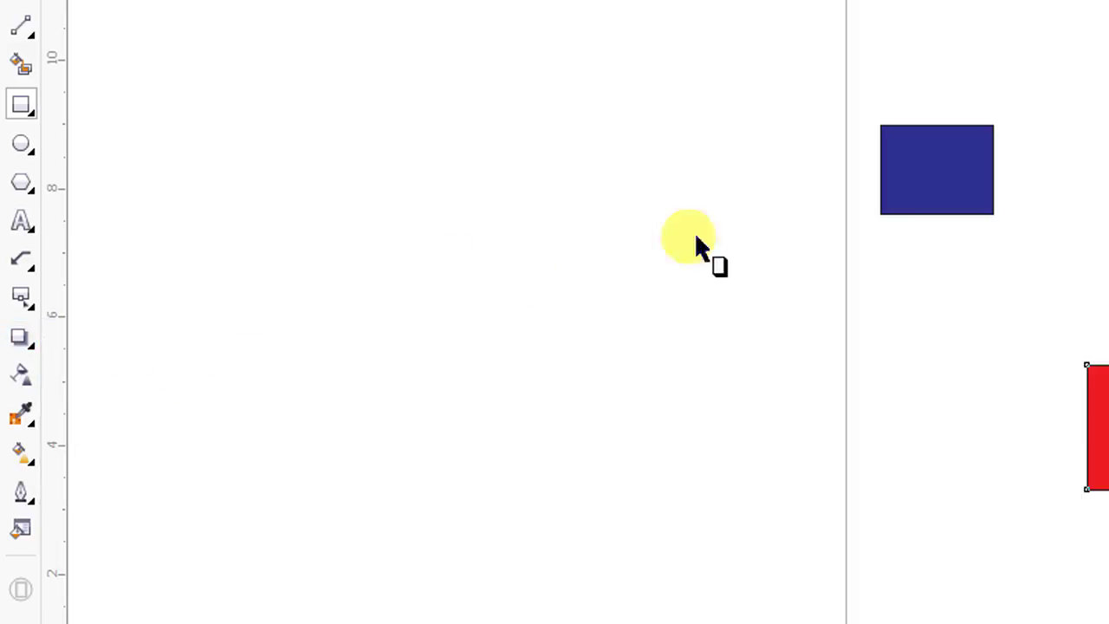
left_click_drag(883, 192, 1045, 331)
left_click_drag(780, 215, 742, 247)
left_click_drag(706, 284, 696, 307)
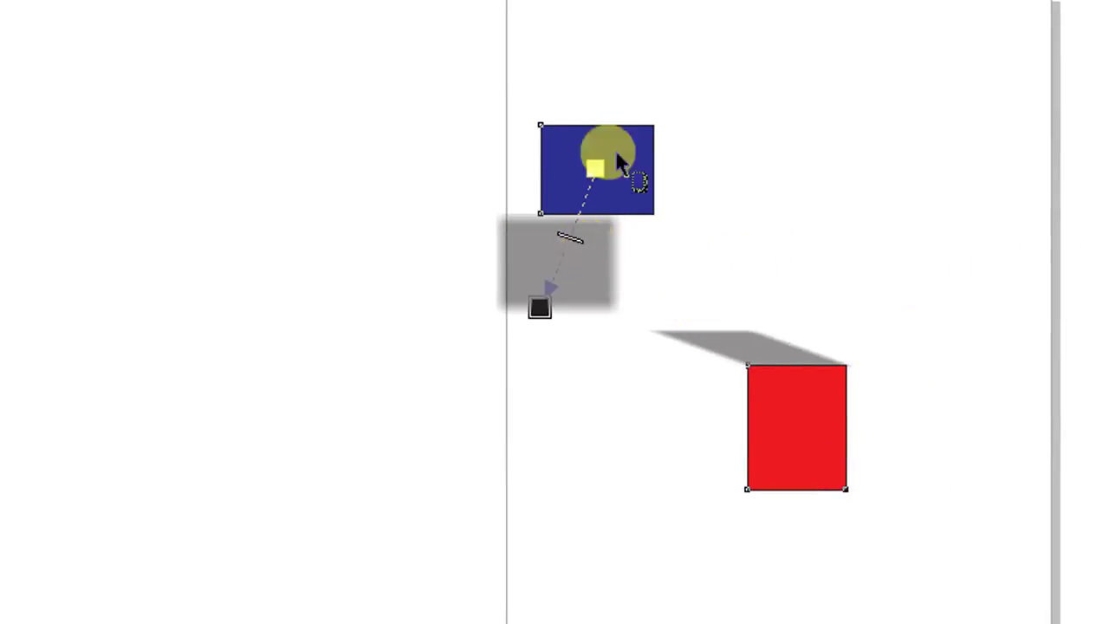
Set the blue rectangle's drop shadow color to bright blue.
left_click(711, 82)
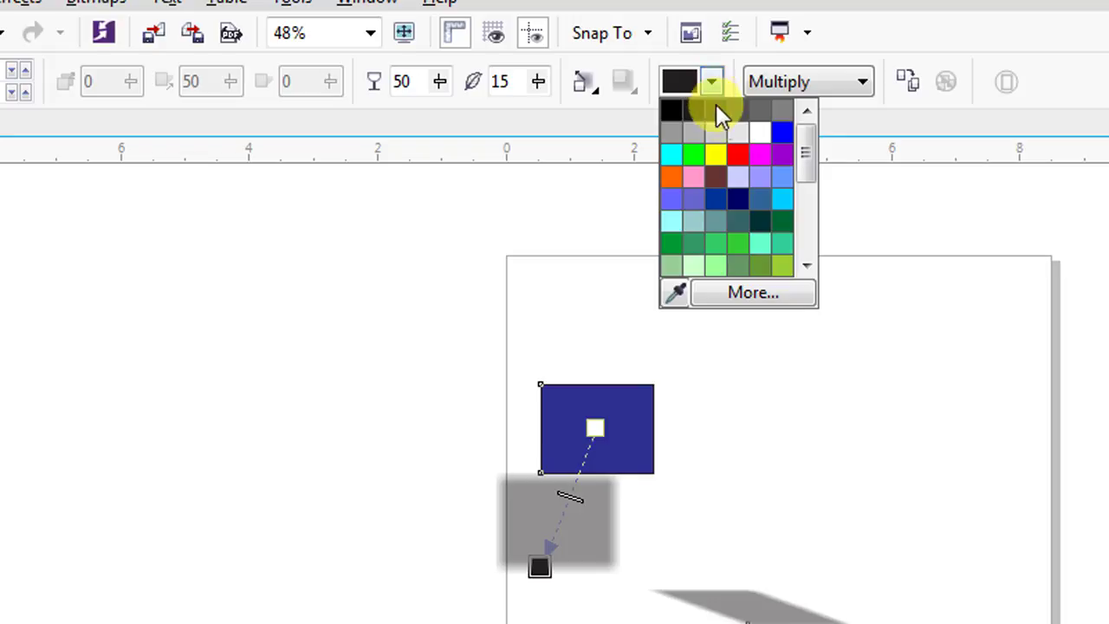
left_click(776, 132)
left_click(796, 445)
Set the red rectangle's drop shadow color to orange.
left_click(804, 534)
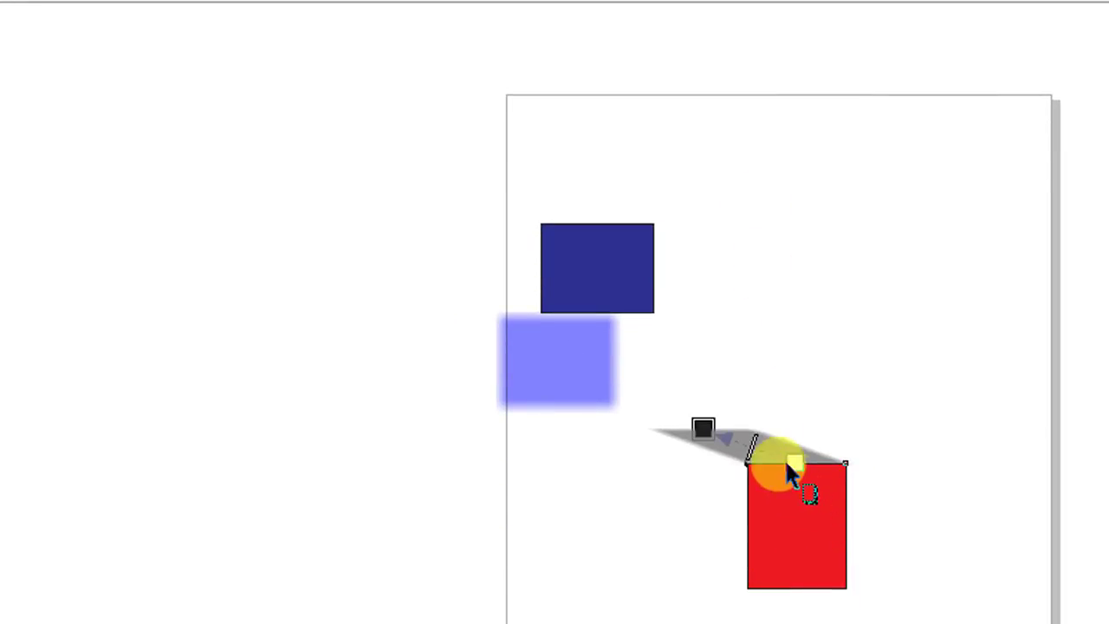
left_click(713, 61)
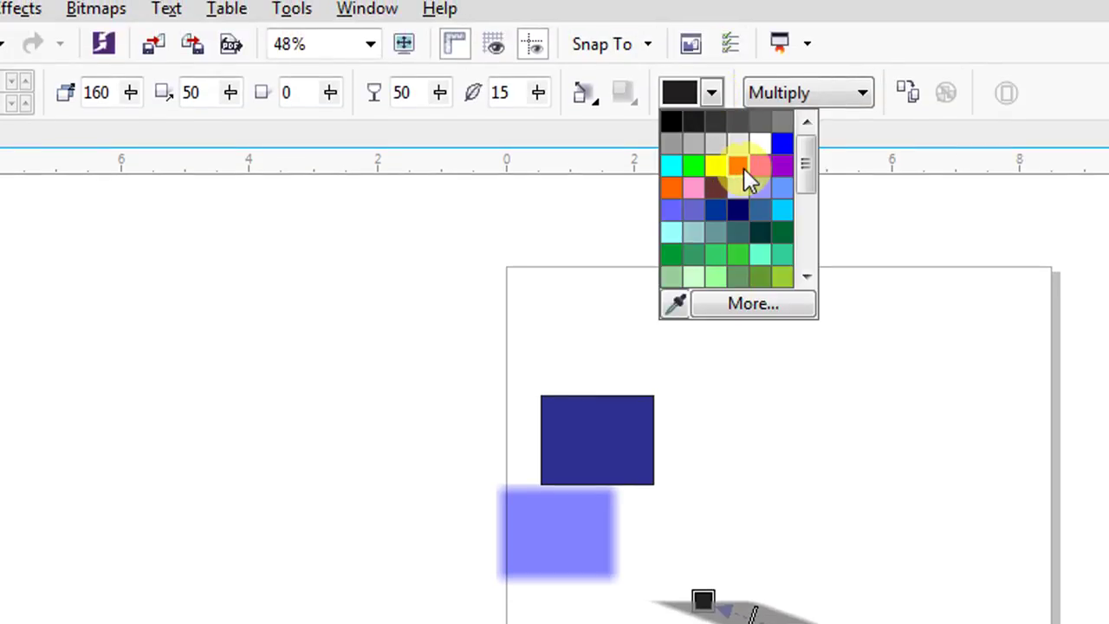
left_click(674, 189)
left_click(971, 602)
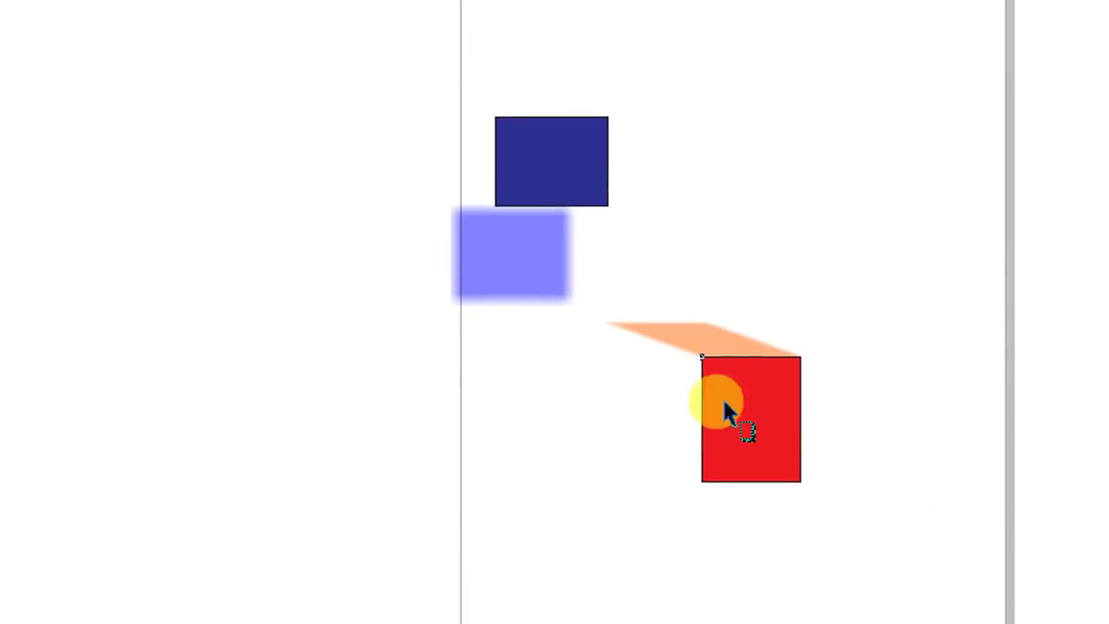
Reshape the blue rectangle's shadow into a perspective shadow slanting down-left from its left edge at about 202 degrees.
left_click(527, 274)
left_click_drag(493, 300, 500, 263)
left_click_drag(549, 204, 670, 252)
left_click_drag(549, 195, 484, 120)
left_click_drag(606, 204, 341, 222)
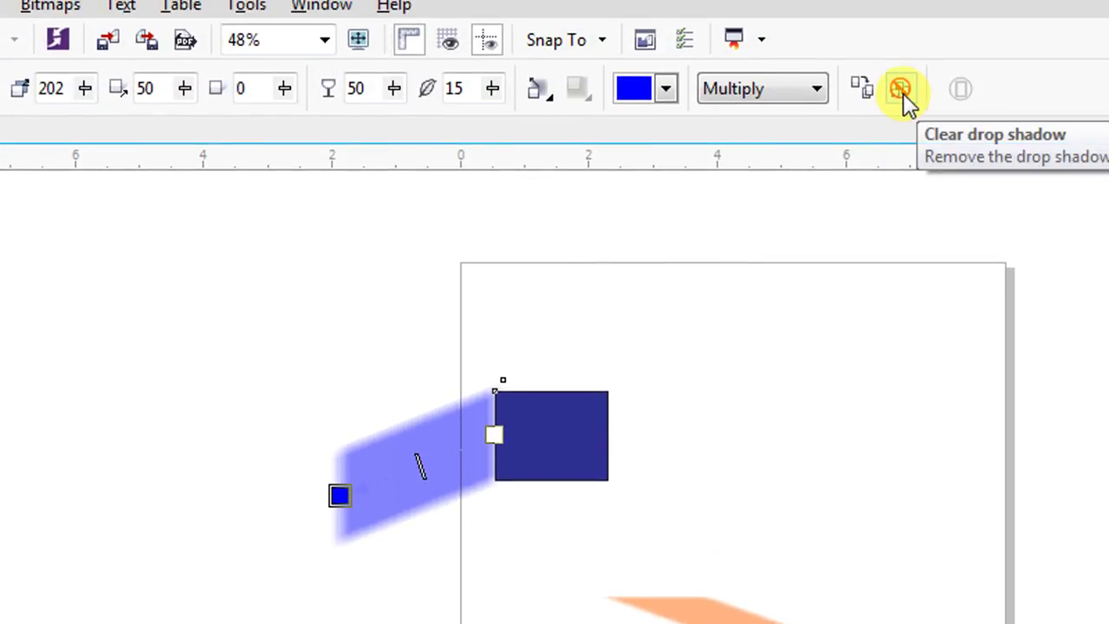
Clear the drop shadows from both the blue and the red rectangle.
left_click(903, 93)
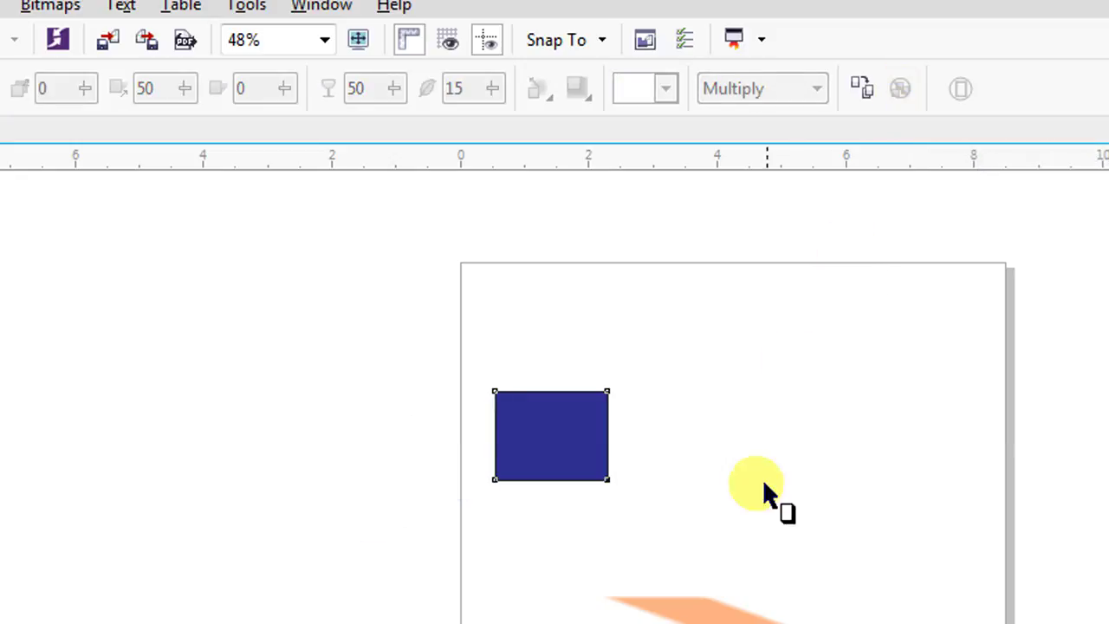
left_click(719, 607)
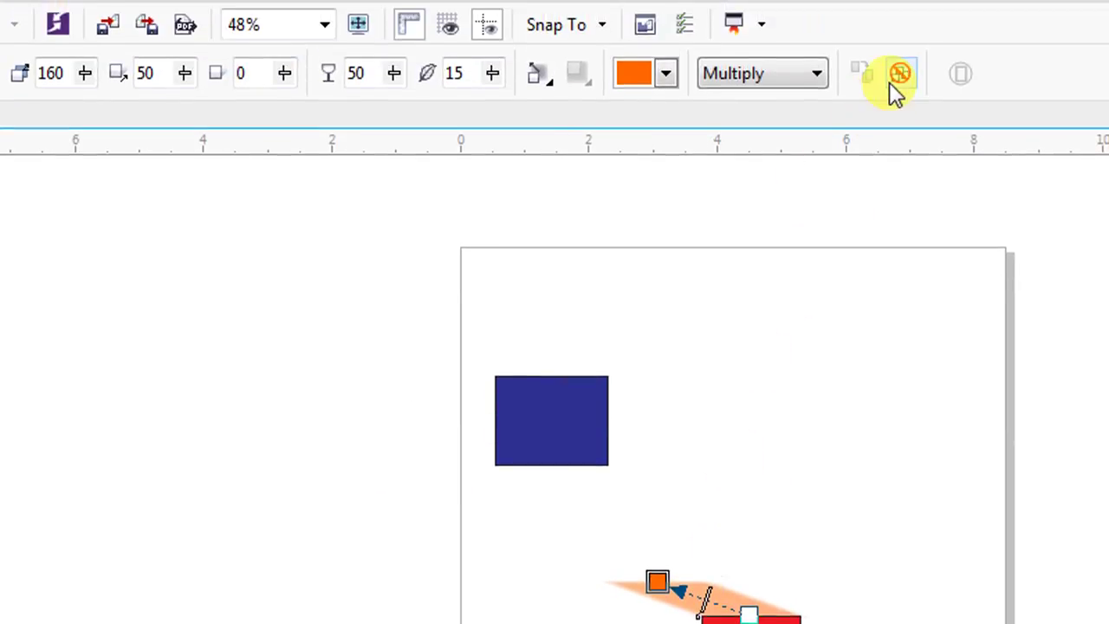
left_click(898, 8)
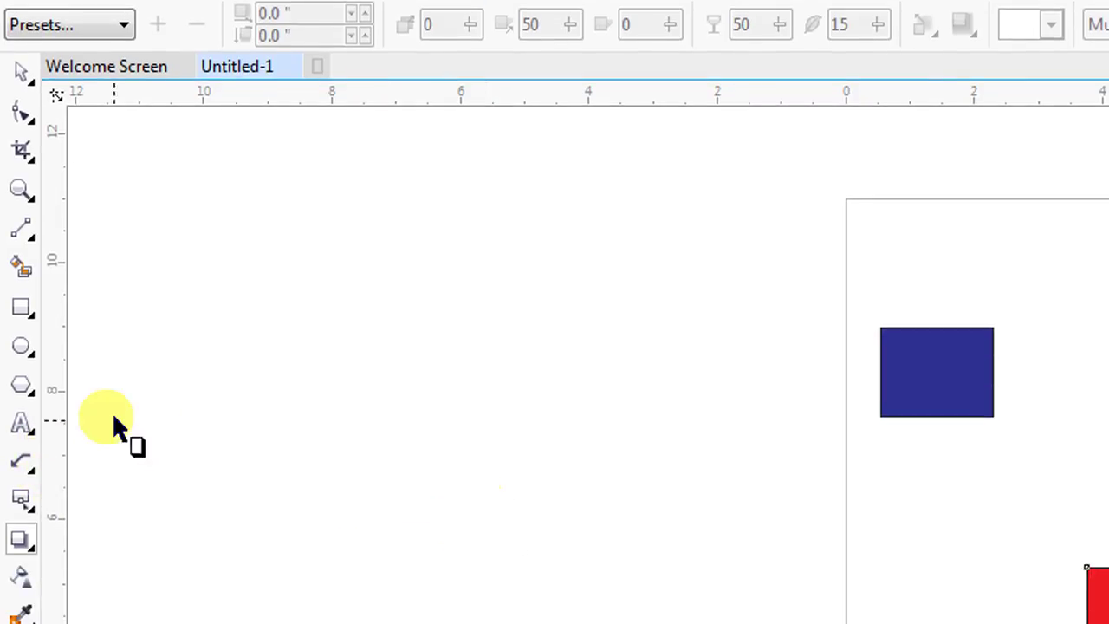
Add the artistic text TECH below the blue rectangle and enlarge it to about 88.7 pt.
left_click(29, 425)
left_click(980, 488)
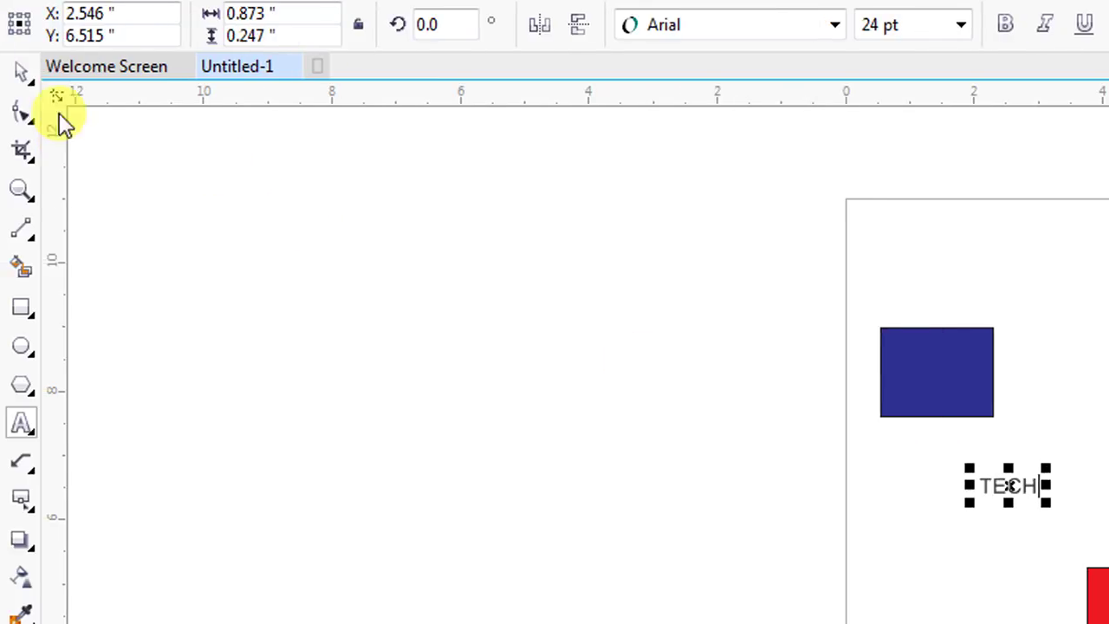
left_click(27, 77)
left_click(957, 514)
left_click_drag(941, 515, 1092, 554)
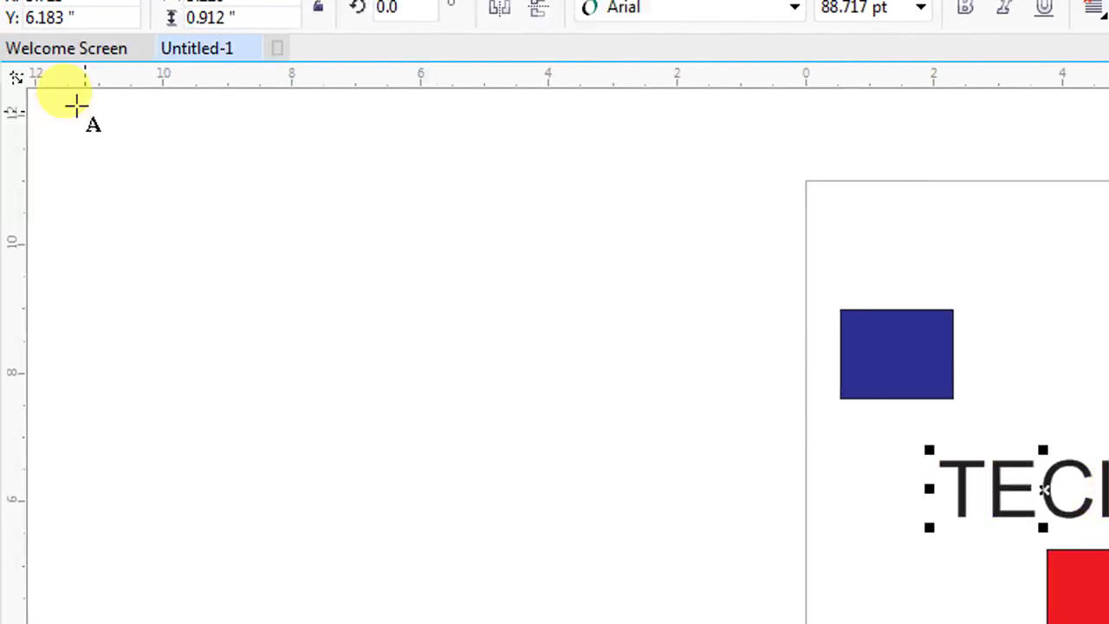
Make the TECH text bold and move it to the right of the blue rectangle, above the red one.
left_click(26, 88)
left_click(968, 9)
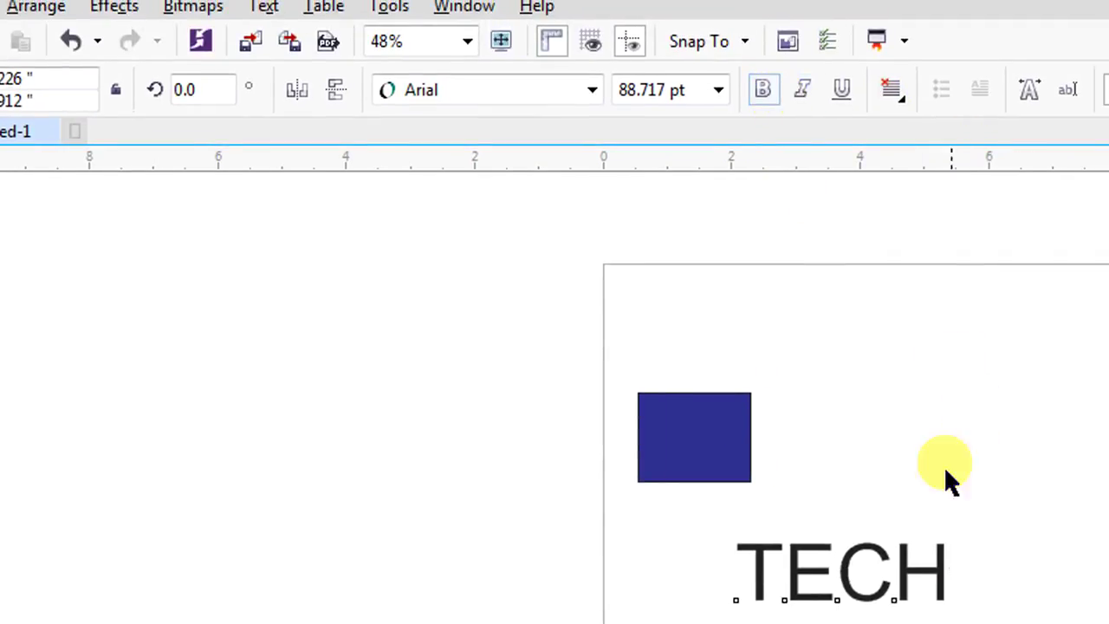
left_click_drag(906, 569, 981, 482)
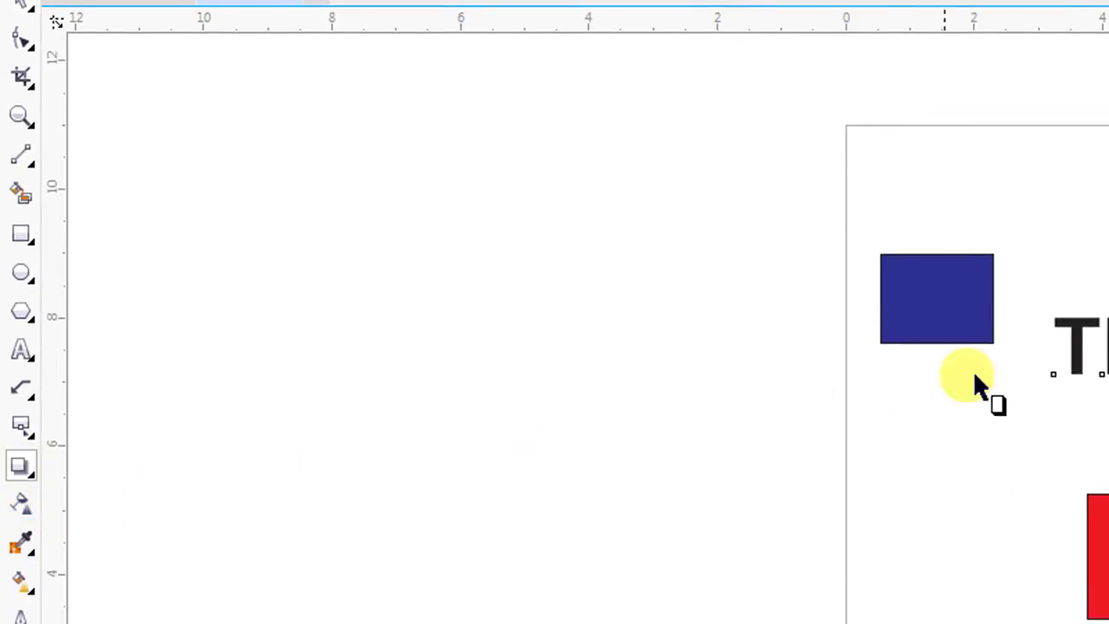
Give the TECH text a perspective drop shadow slanting down-right from its base at about 337 degrees.
left_click_drag(967, 359, 948, 442)
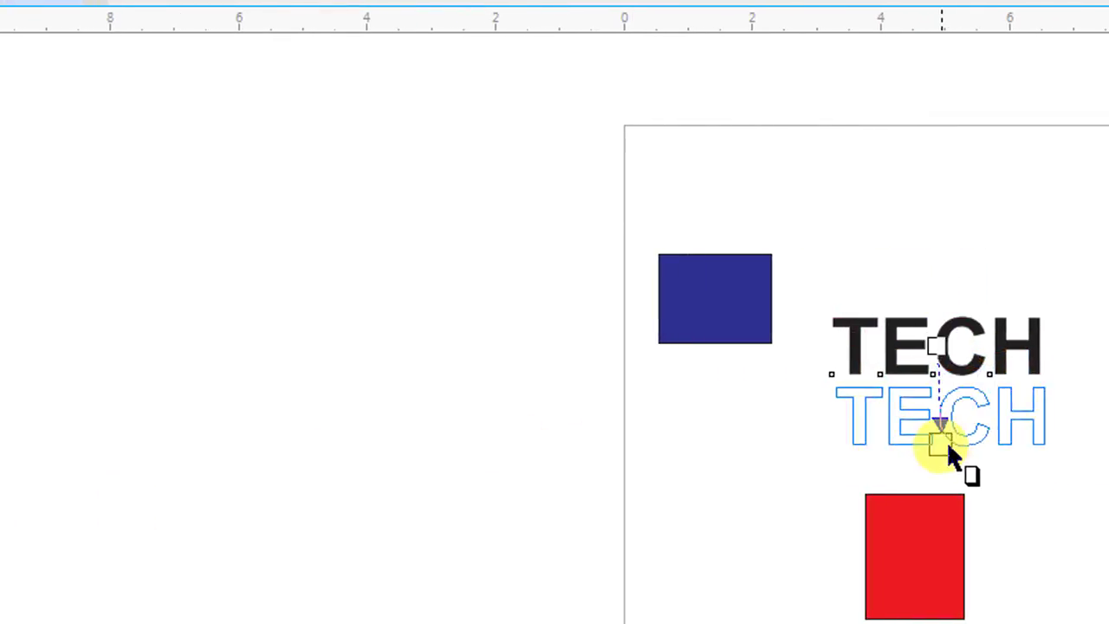
left_click_drag(821, 346, 788, 374)
left_click_drag(826, 473, 936, 431)
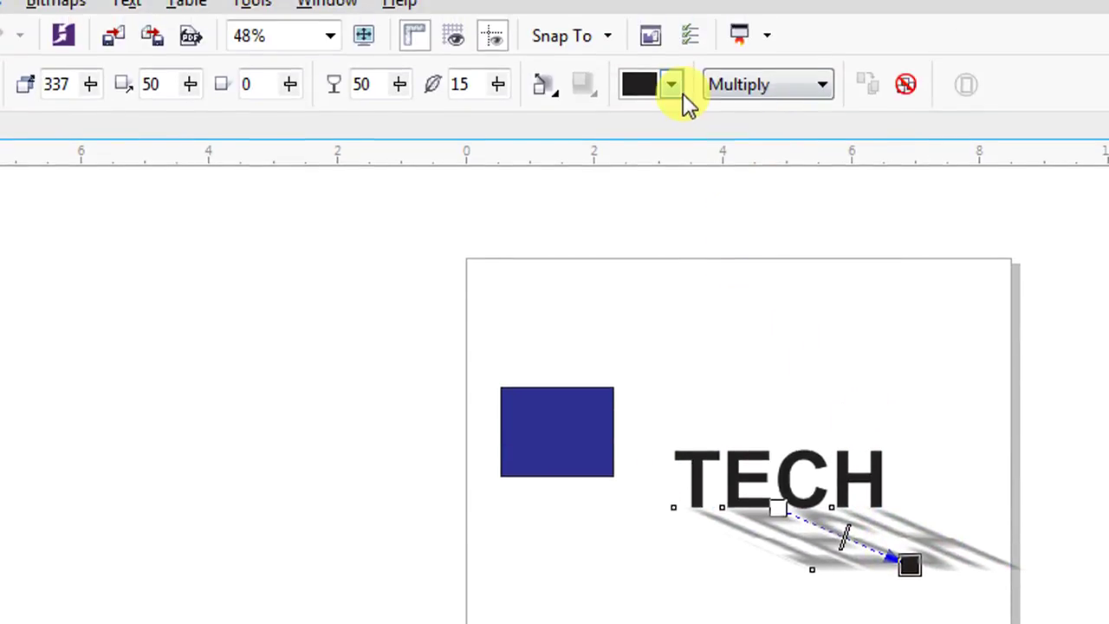
Try yellow for the TECH text's drop shadow color, and settle on red.
left_click(671, 84)
left_click(673, 152)
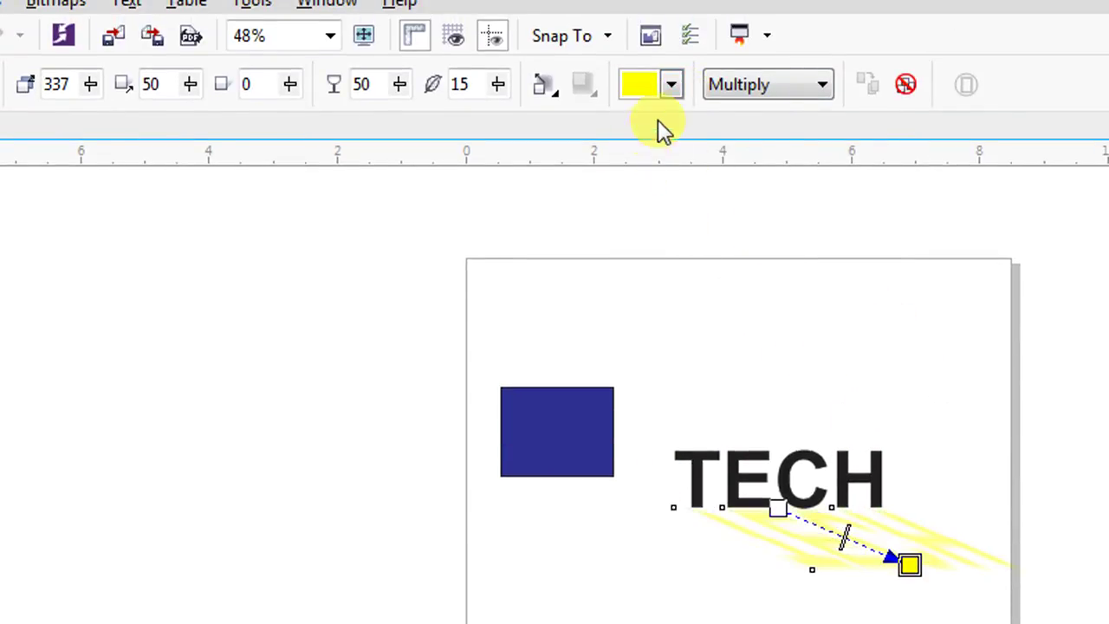
left_click(671, 84)
left_click(699, 109)
left_click(941, 335)
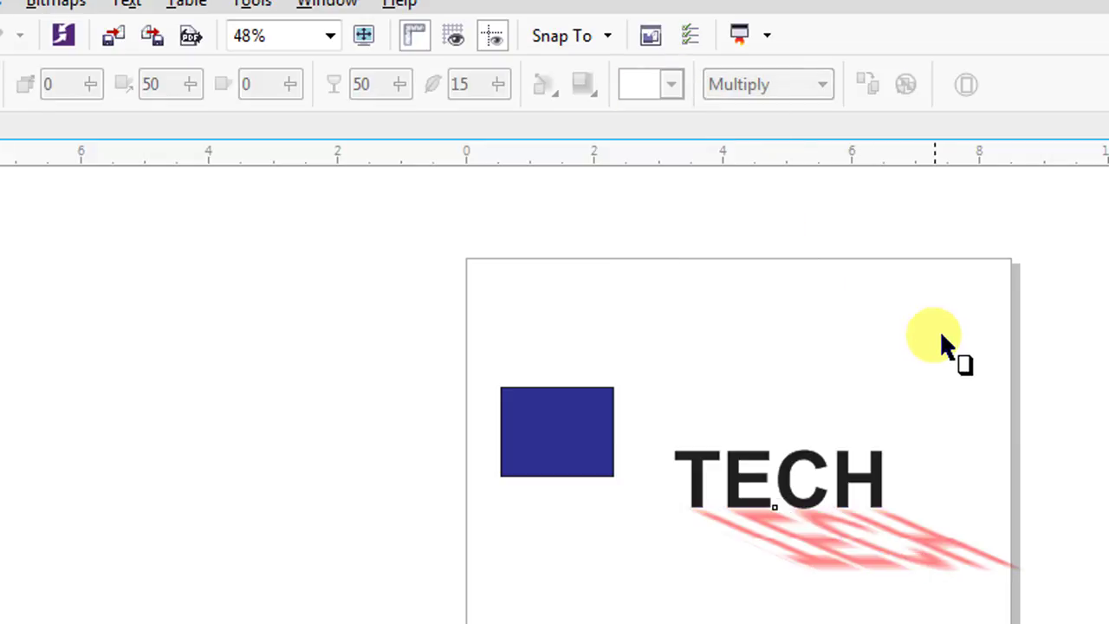
Fill the TECH text with red.
left_click(863, 520)
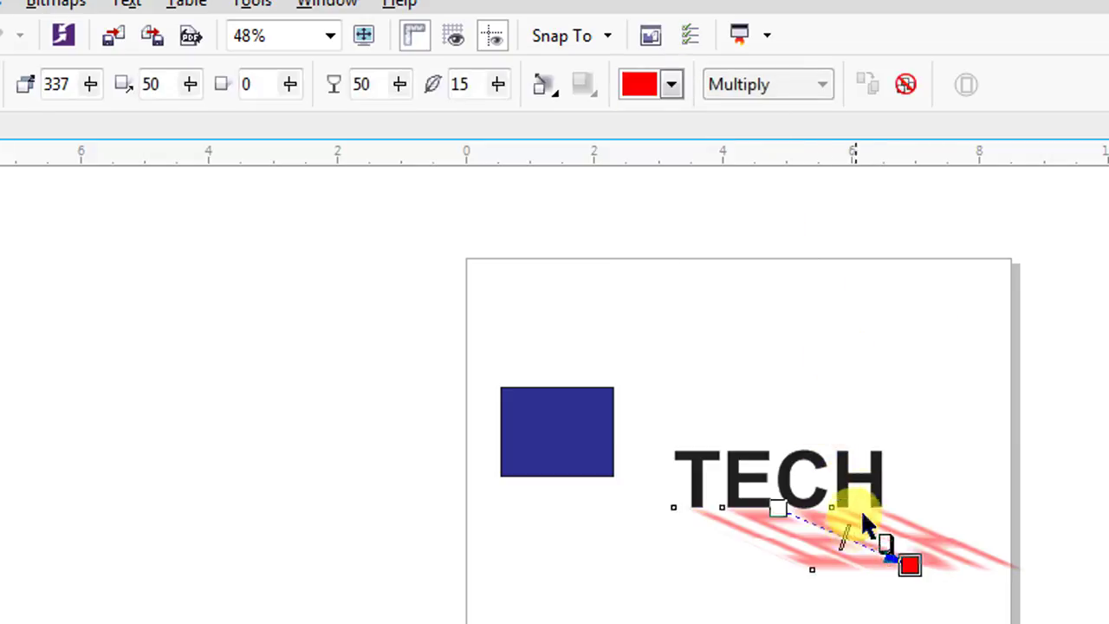
left_click(21, 133)
left_click(958, 458)
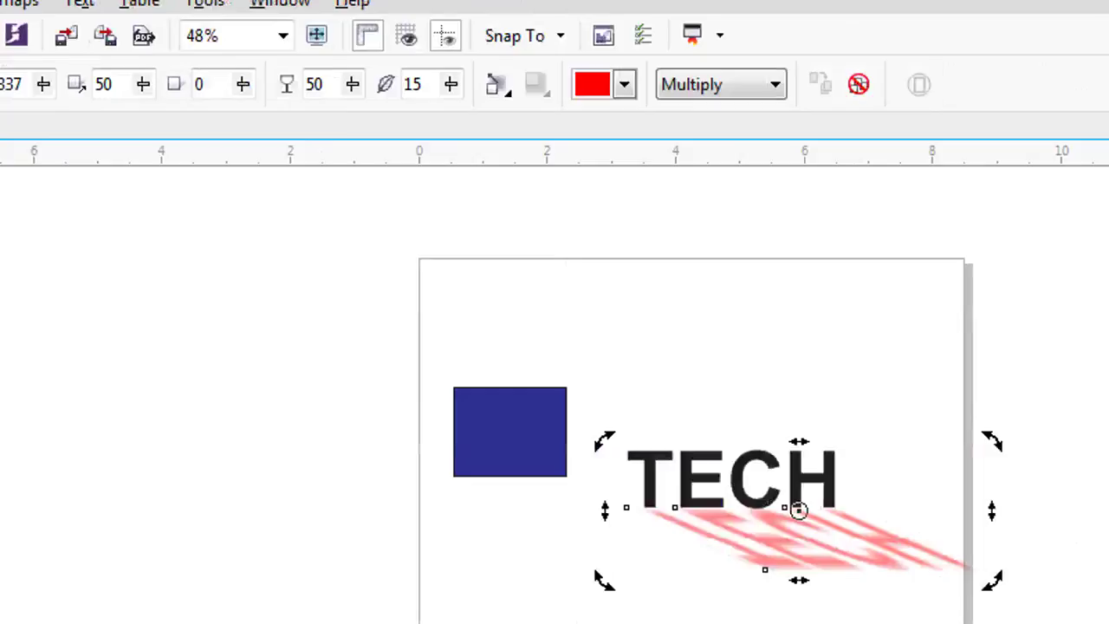
left_click(1096, 565)
left_click(723, 566)
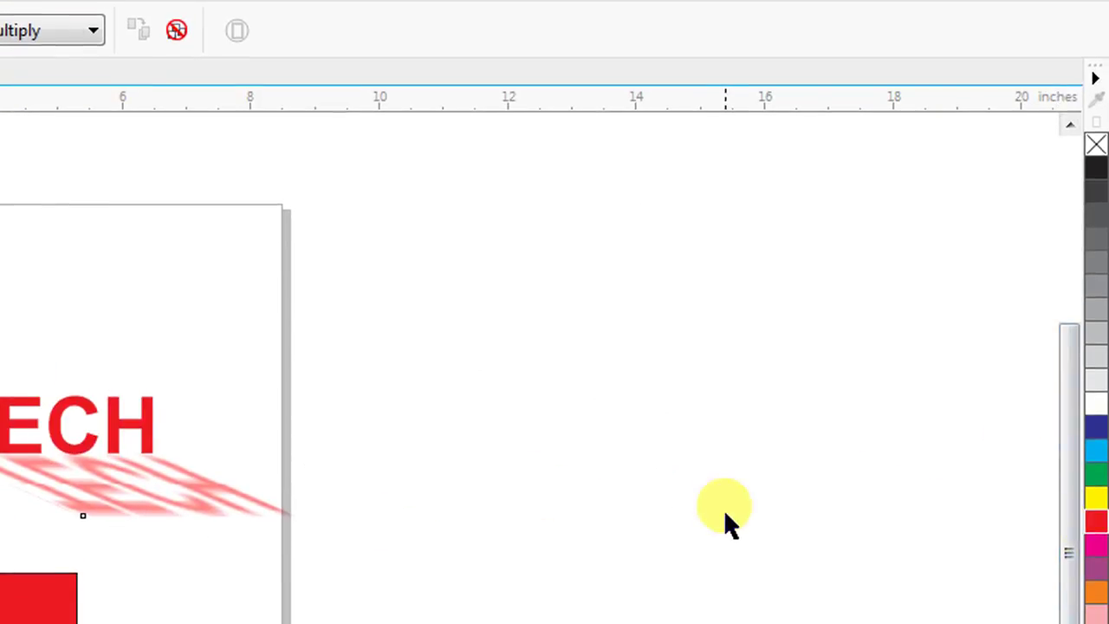
Select the drop shadow of the TECH text and clear it.
left_click(91, 437)
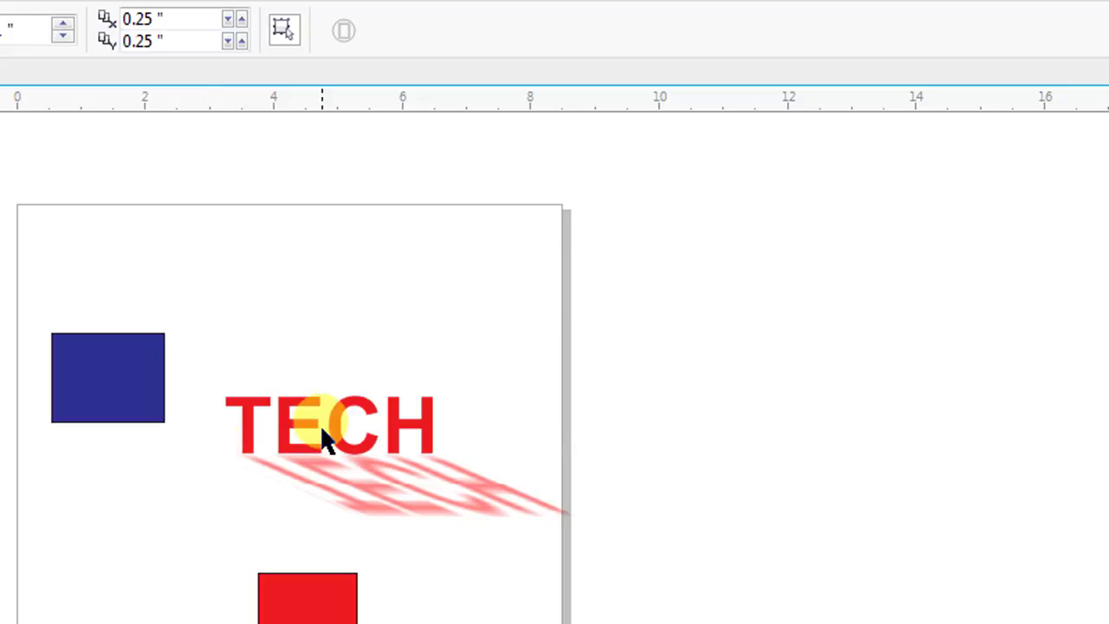
left_click(337, 426)
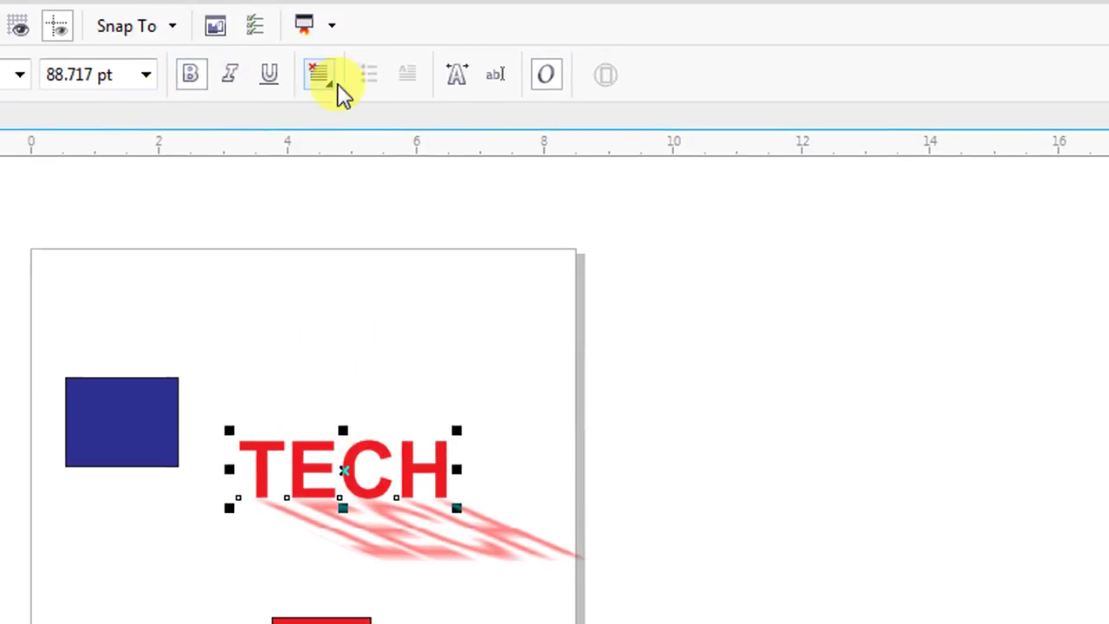
left_click(495, 533)
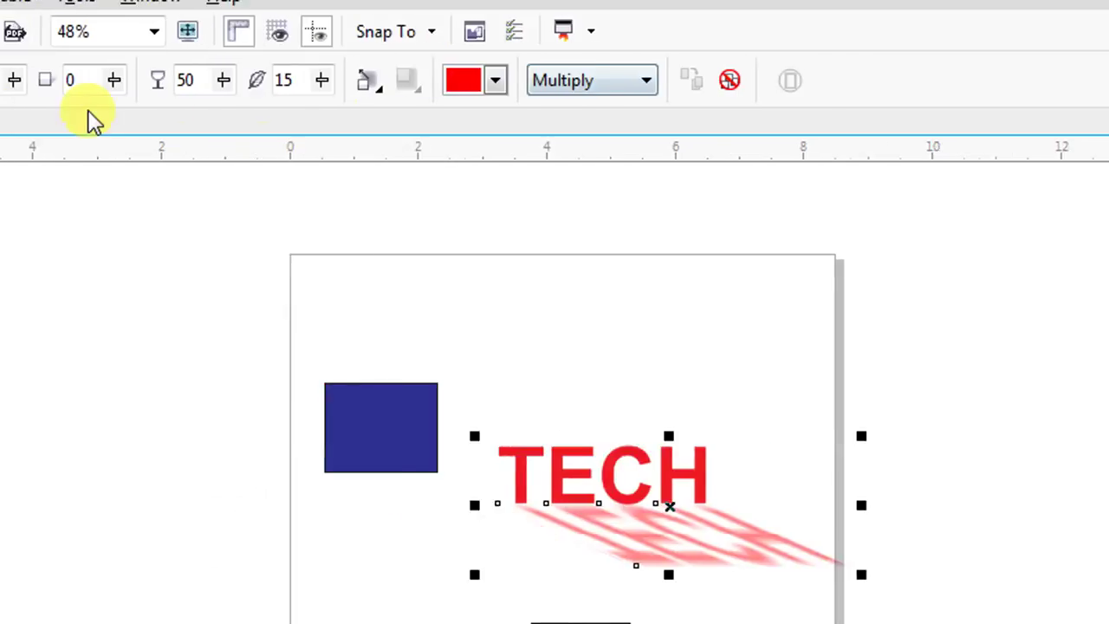
left_click(811, 81)
left_click(902, 344)
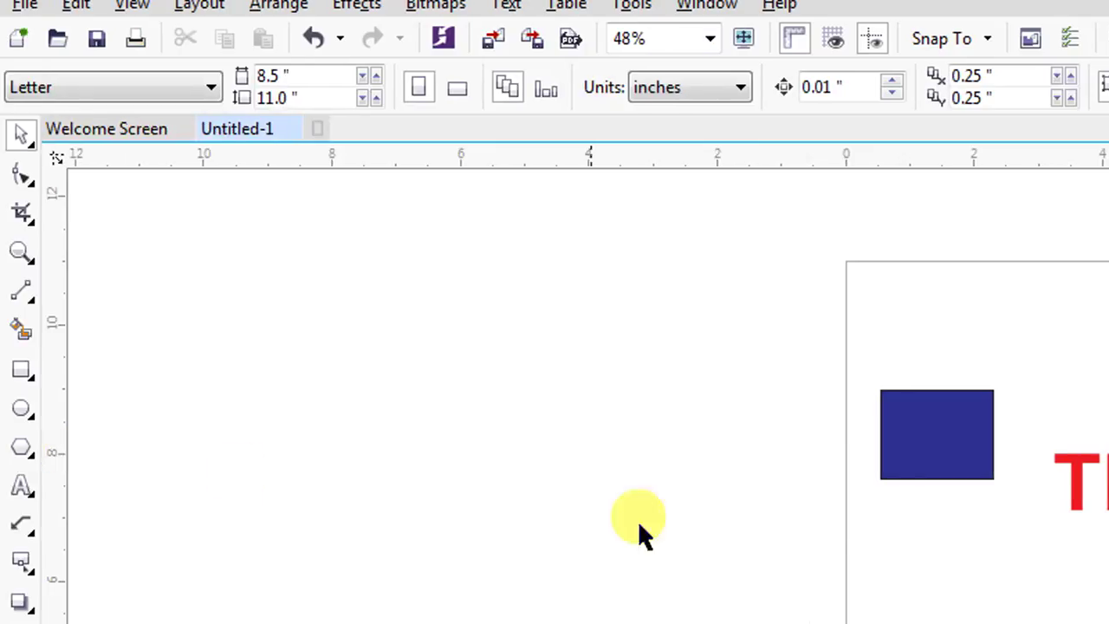
Rotate the TECH text counterclockwise by about 26.6 degrees and move it to the page's upper-right corner.
left_click(689, 507)
left_click(689, 507)
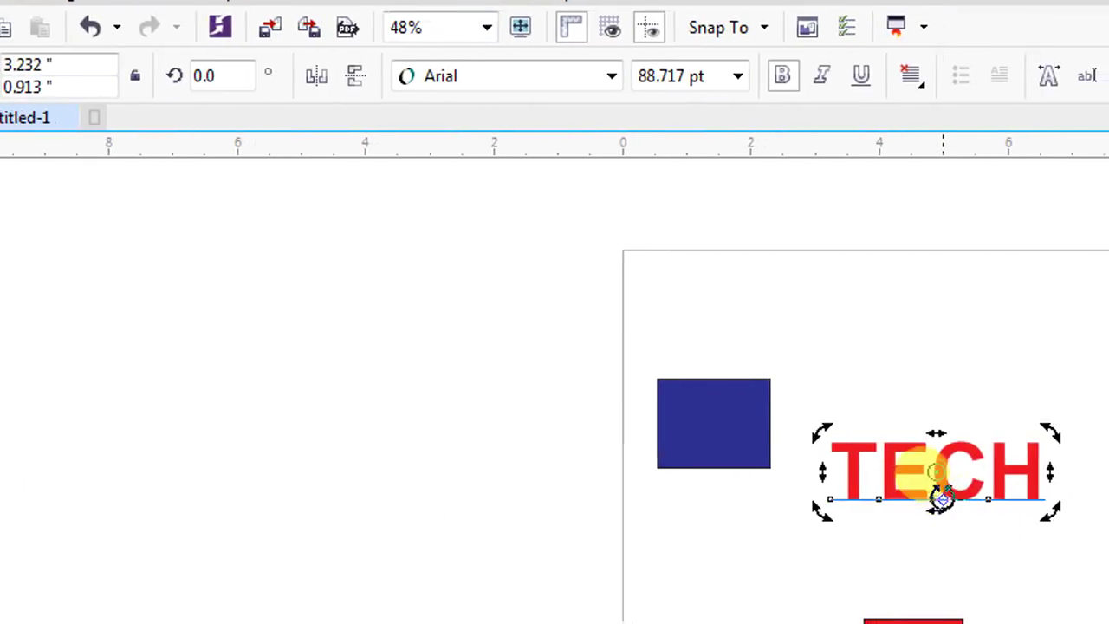
left_click_drag(943, 498, 1005, 554)
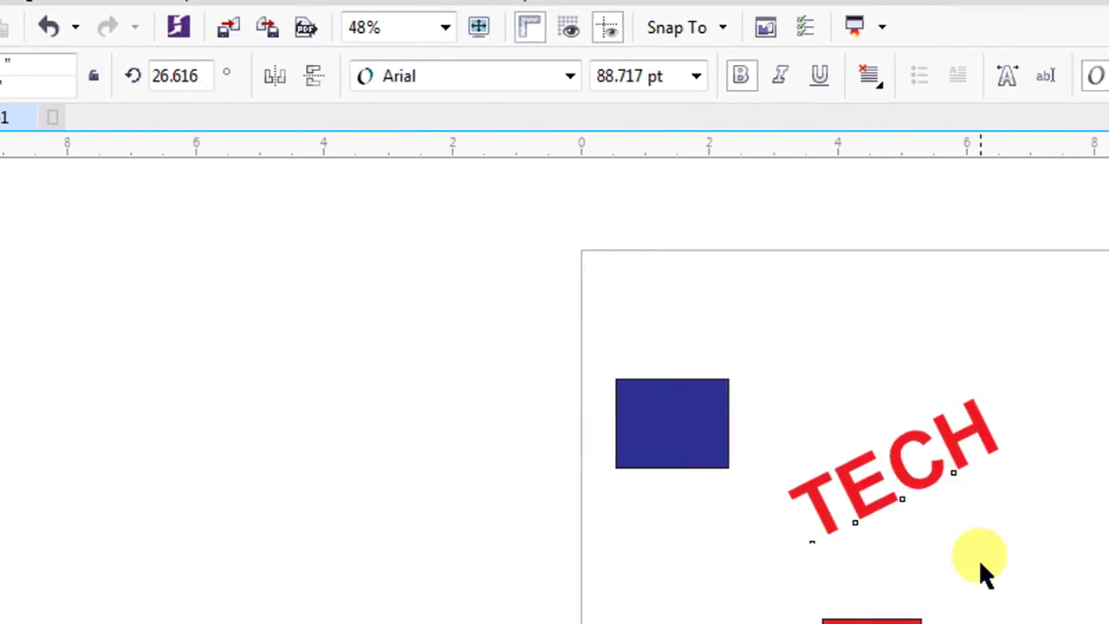
left_click_drag(964, 477, 1049, 357)
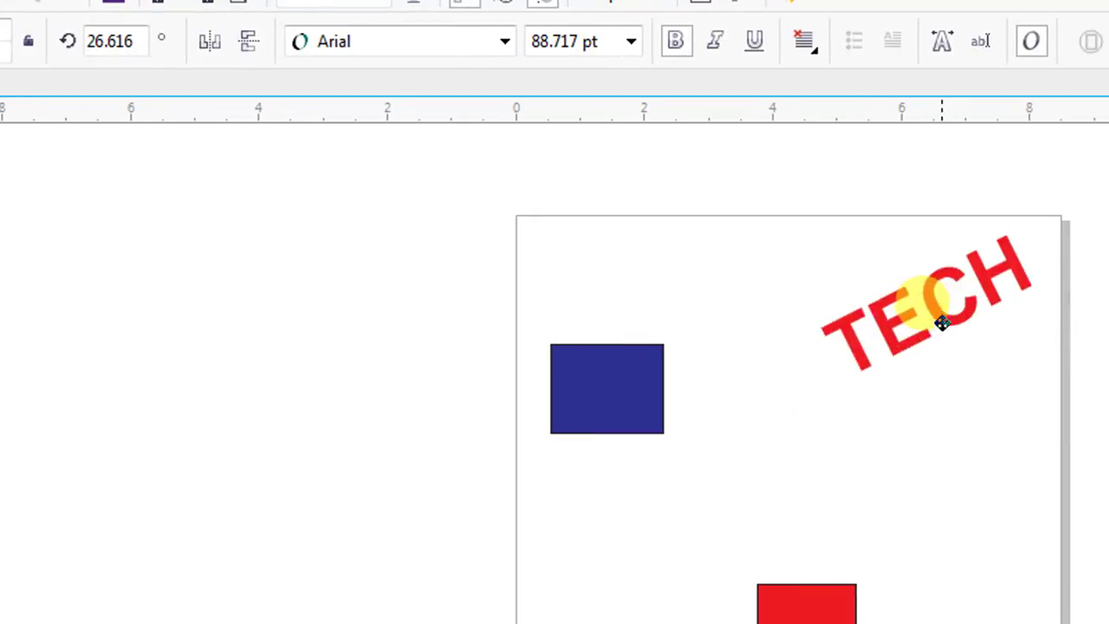
left_click_drag(943, 323, 943, 322)
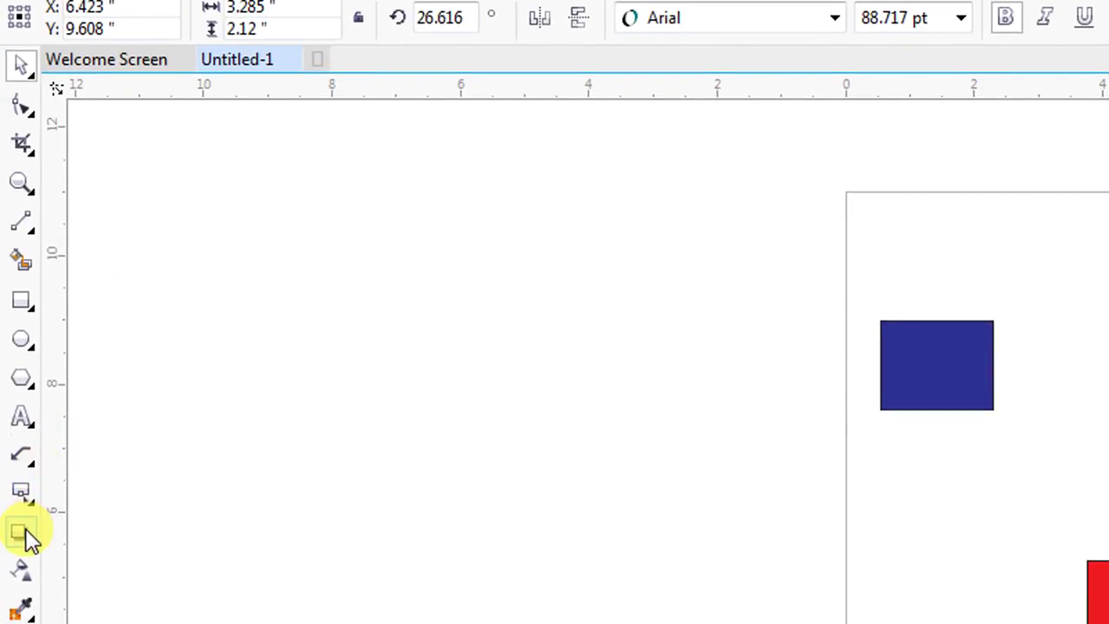
Delete the blue rectangle, the red rectangle and the rotated TECH text from the page.
left_click(24, 546)
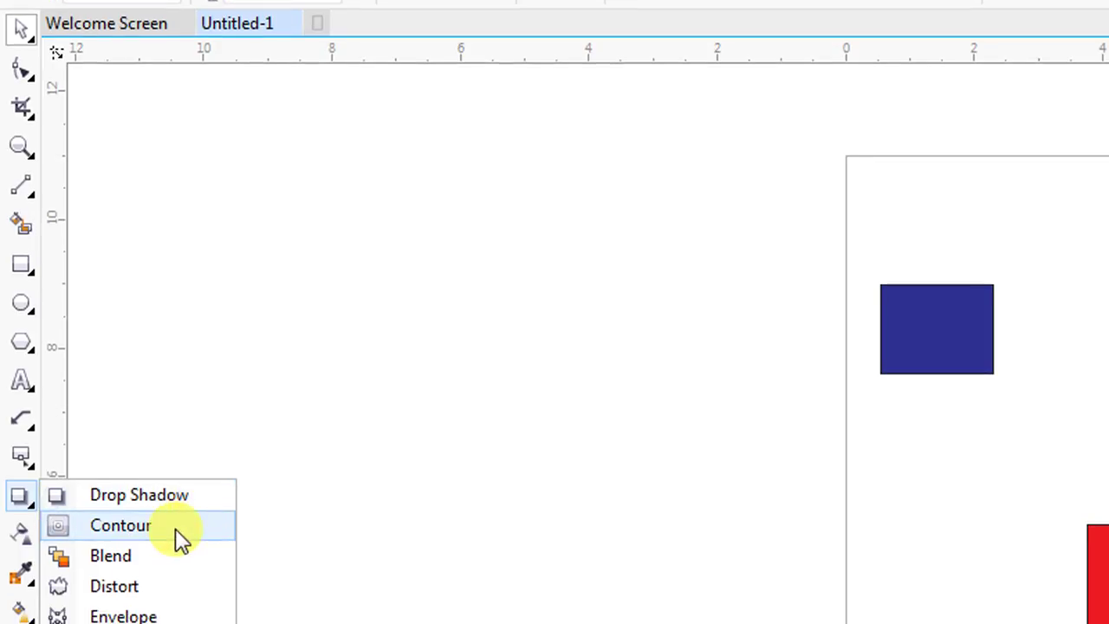
left_click(700, 334)
left_click_drag(715, 199, 941, 530)
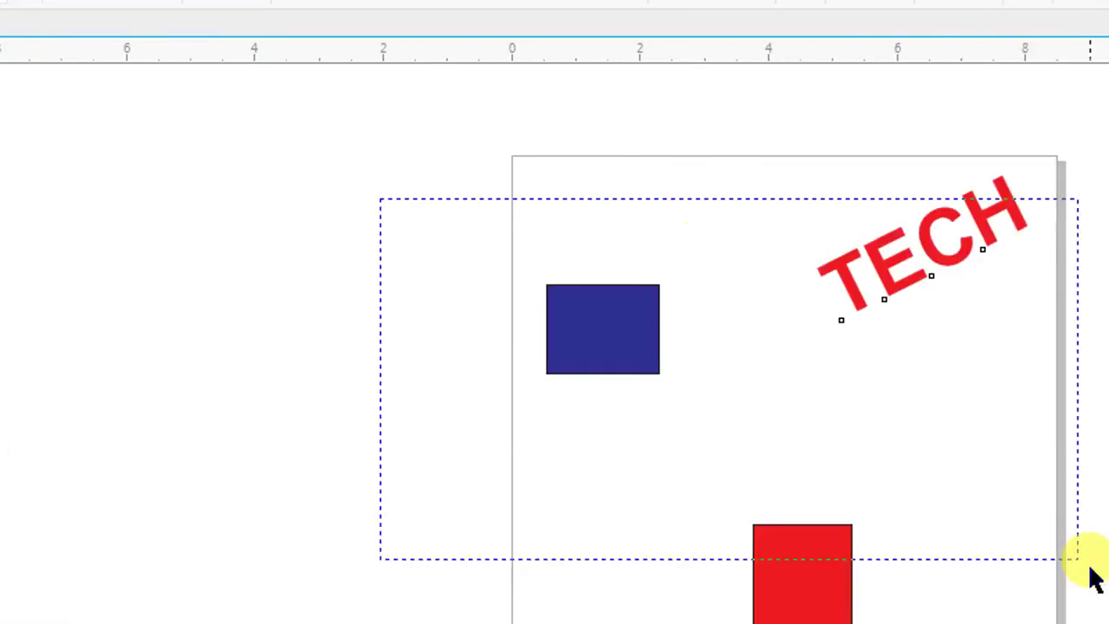
key("Delete")
left_click_drag(656, 93, 195, 535)
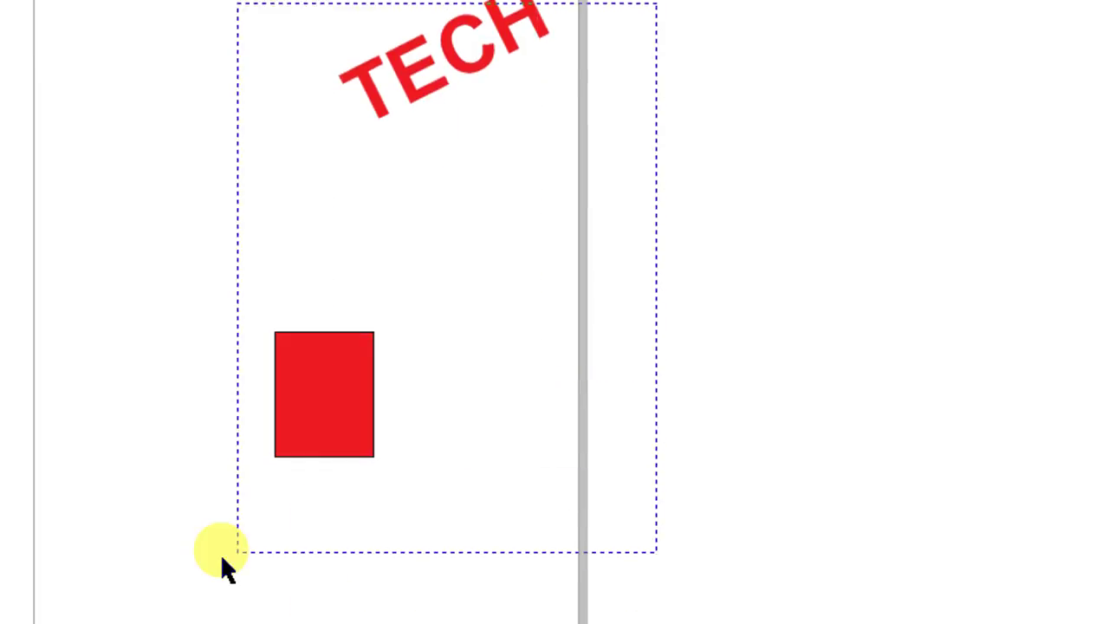
key("Delete")
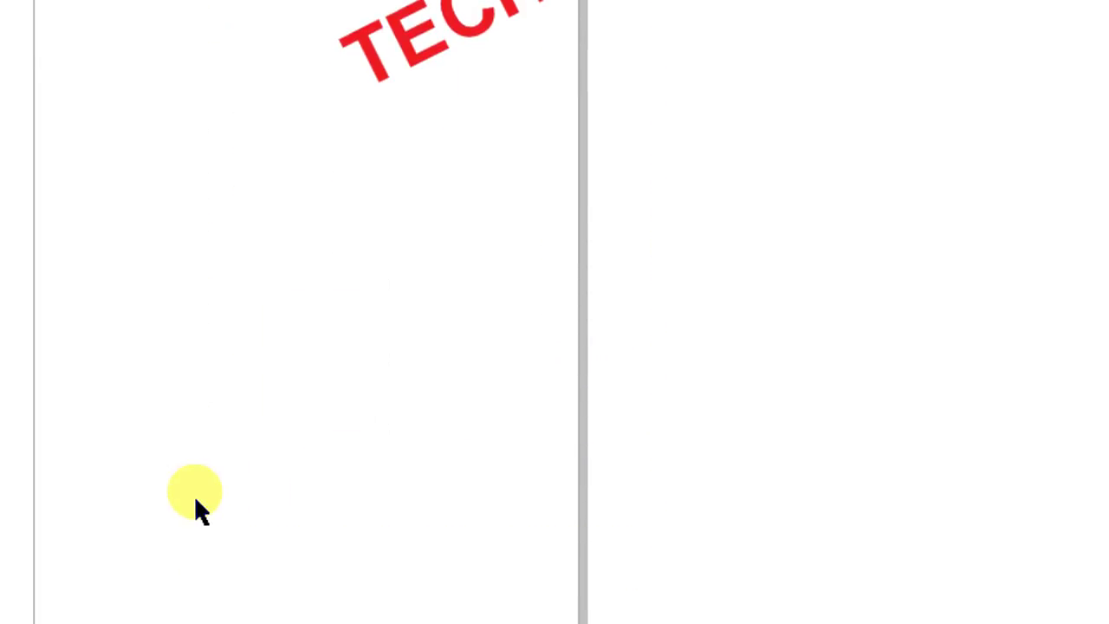
left_click(445, 48)
key("Delete")
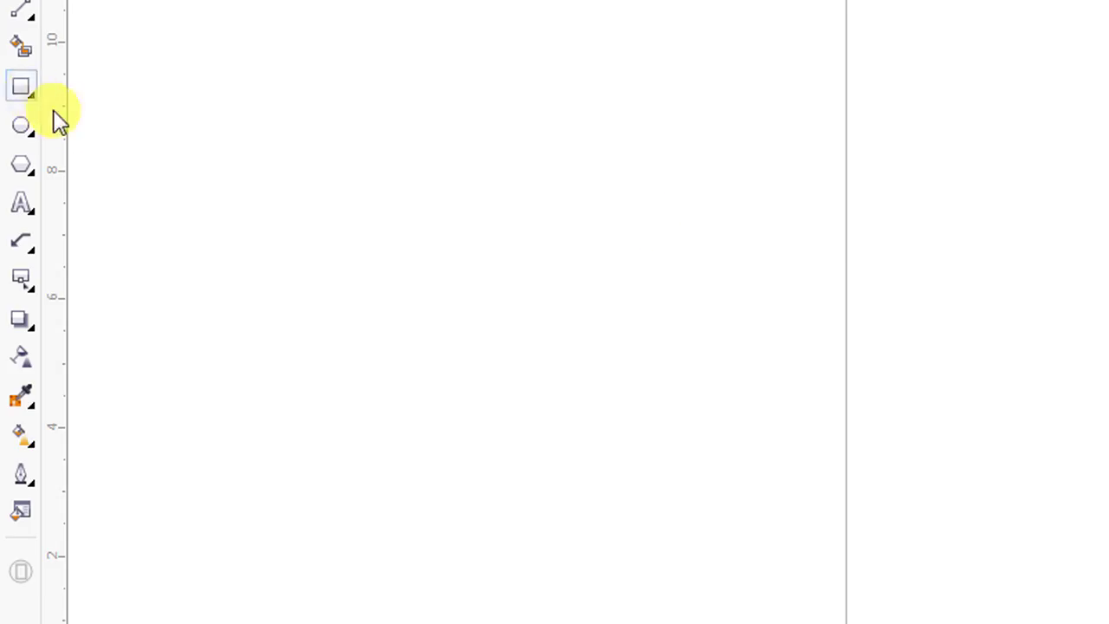
Draw a rectangle about 4.84 by 3.91 inches on the page and switch to the Contour tool.
mouse_move(901, 161)
left_mouse_down()
mouse_move(1108, 377)
mouse_move(1108, 412)
left_mouse_up()
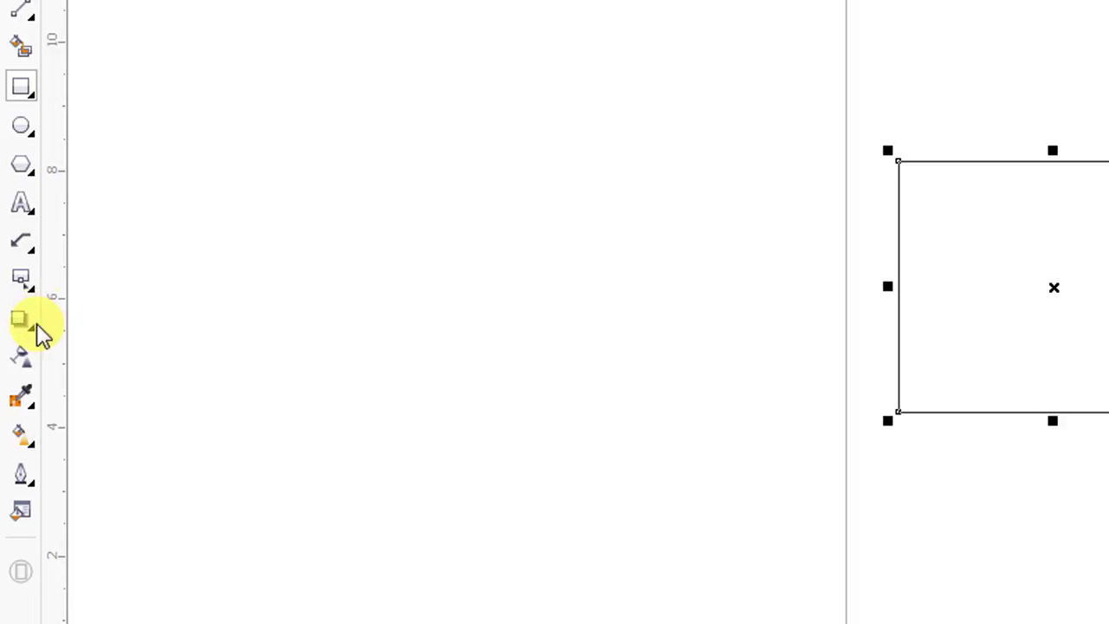
left_click(18, 322)
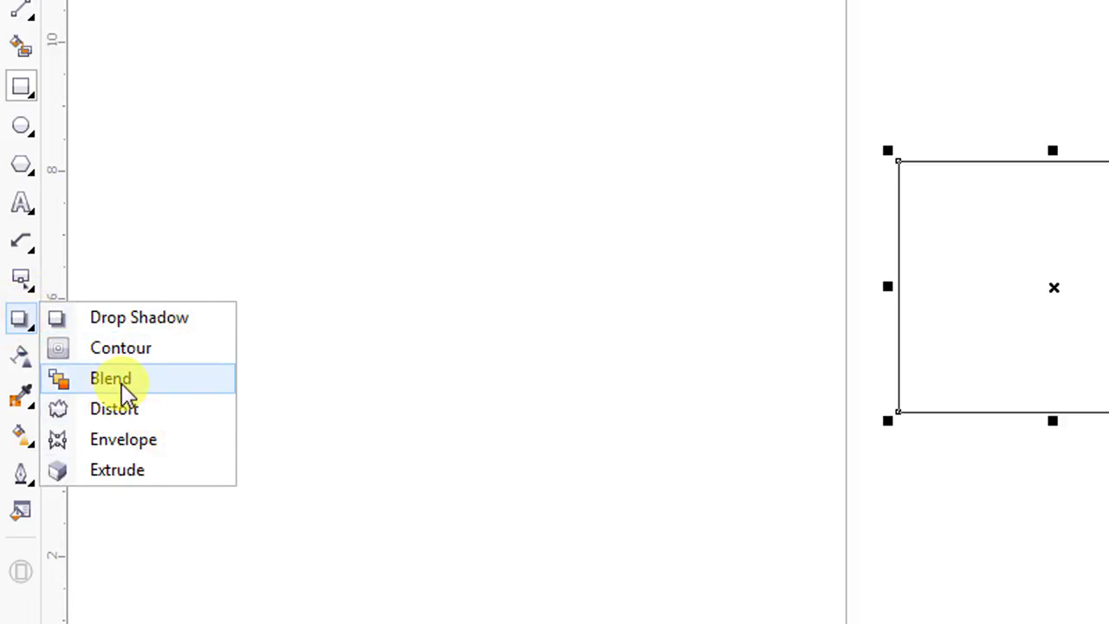
left_click(120, 348)
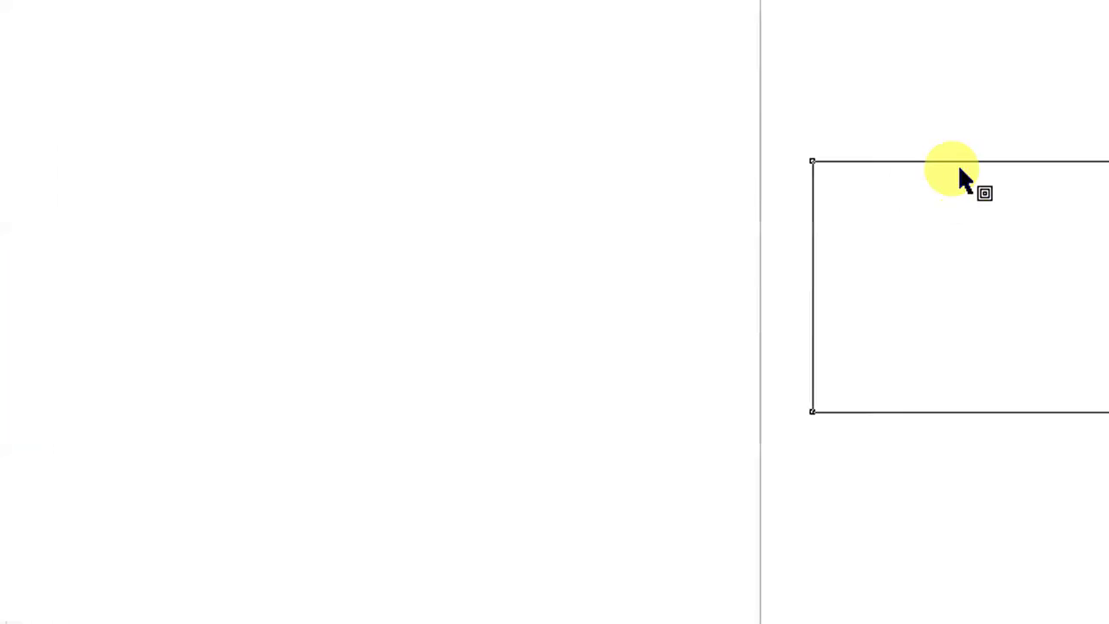
Try a contour running from the rectangle's upper edge toward its center, and undo it.
left_click_drag(1053, 161, 1050, 199)
left_click_drag(944, 201, 947, 241)
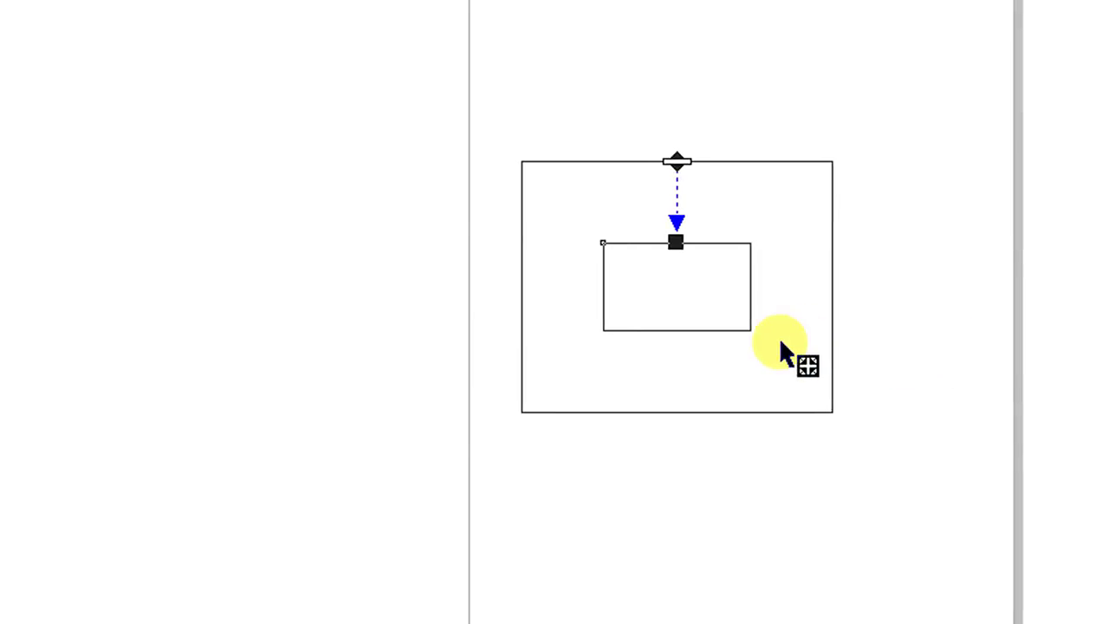
key("ctrl+z")
Apply an outward contour to the rectangle with an offset of about 1.641 inches, and raise it to 6 steps.
left_click_drag(710, 240, 884, 69)
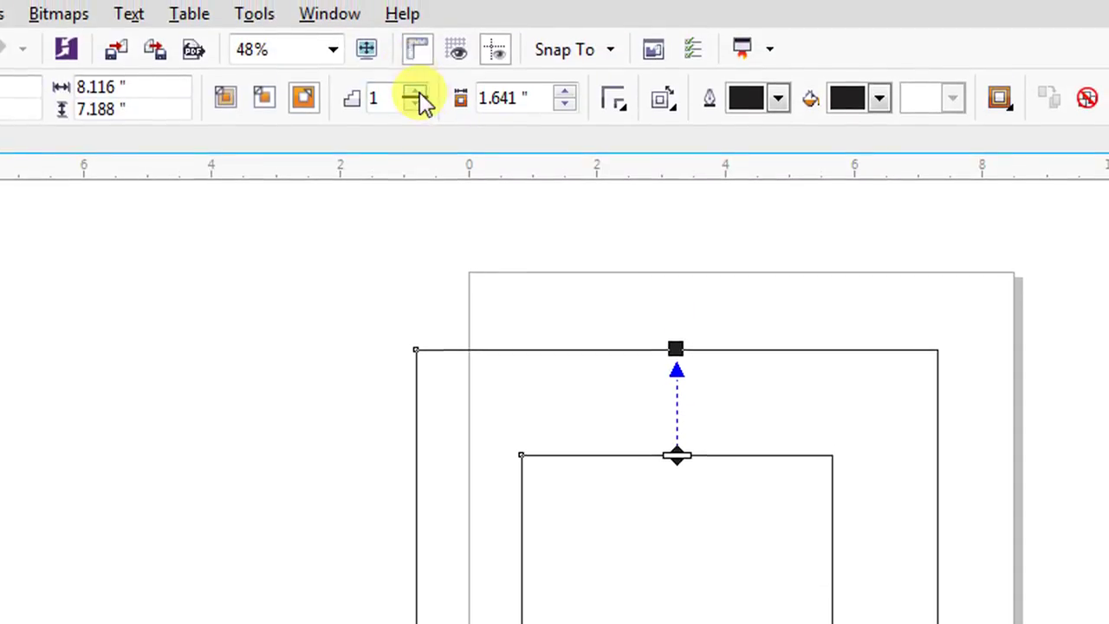
left_click(419, 90)
left_click(417, 91)
left_click(417, 91)
left_click(417, 91)
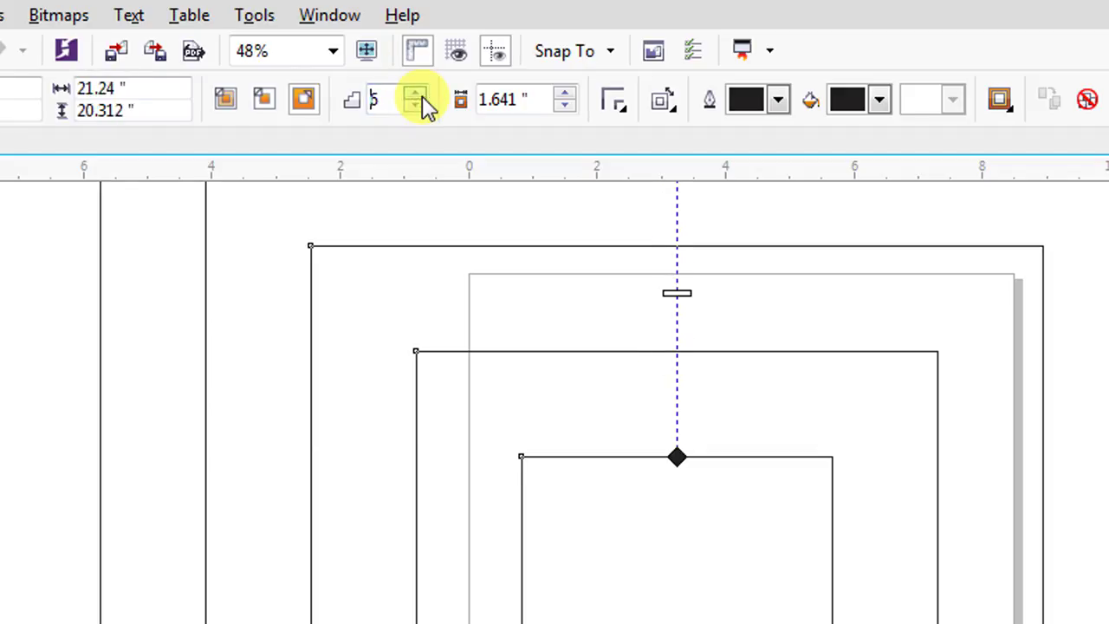
left_click(416, 92)
scroll(586, 483, "down", 3)
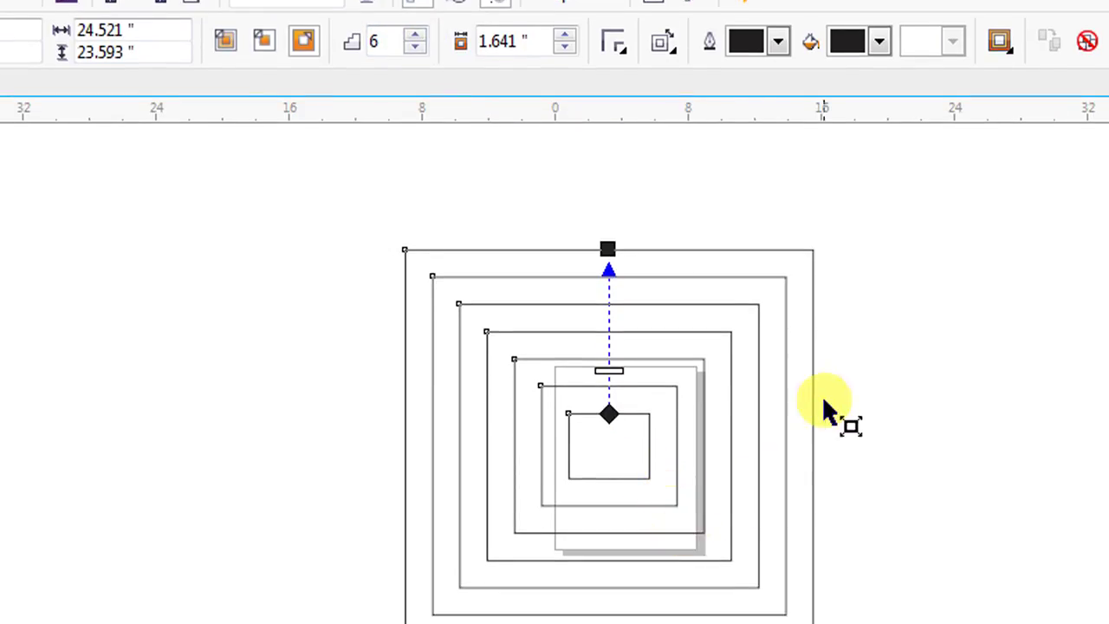
Delete the contoured rectangle, and undo the deletion and all outward contour changes to get the plain rectangle back.
key("Delete")
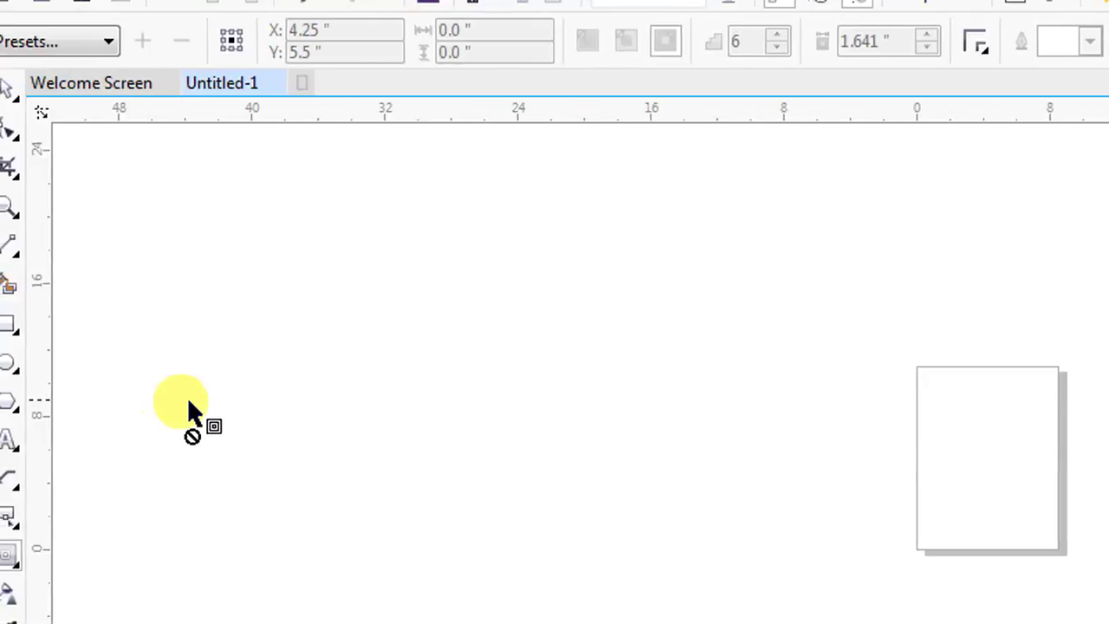
key("ctrl+z")
key("ctrl+z")
key("ctrl+z")
key("ctrl+z")
key("ctrl+z")
key("ctrl+z")
key("ctrl+z")
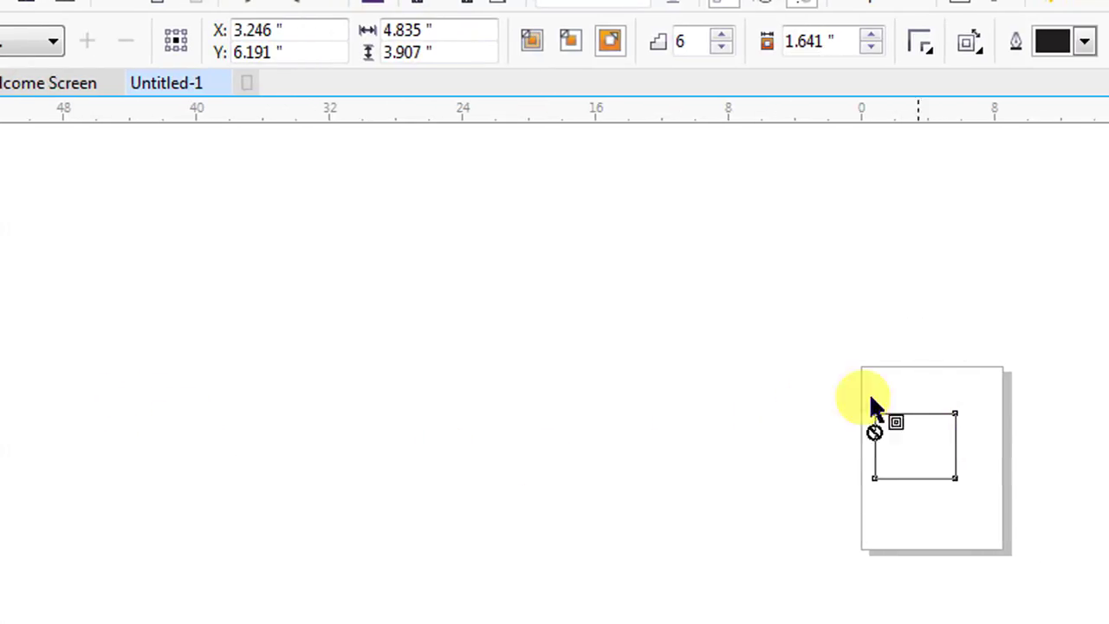
Apply a 6-step inward contour to the rectangle with an offset of about 0.227 inches.
left_click(24, 545)
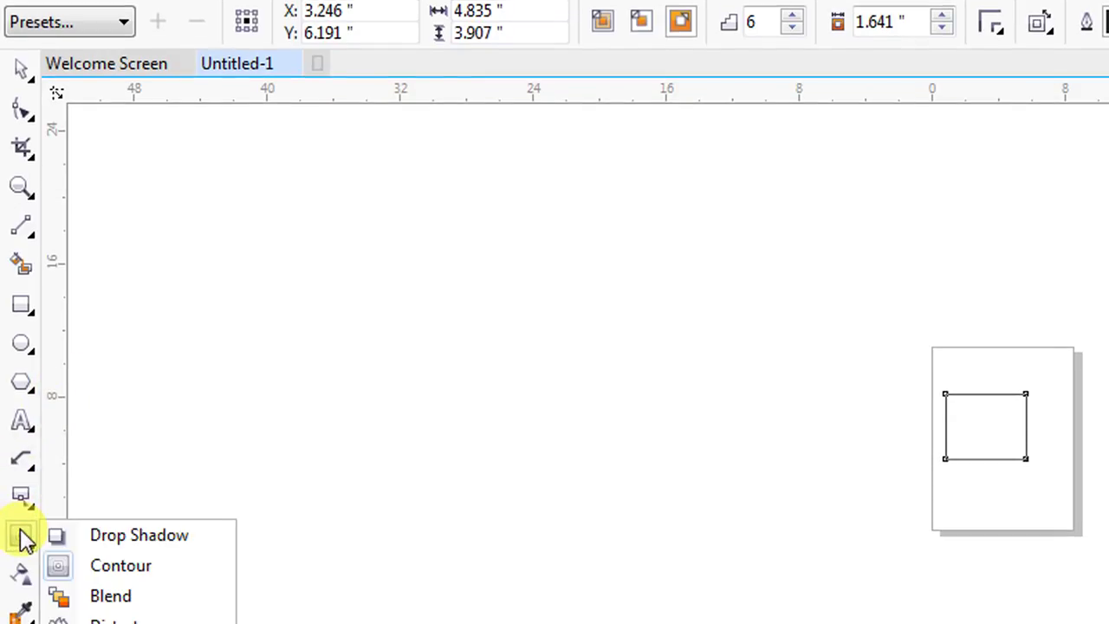
left_click(130, 568)
scroll(940, 327, "up", 2)
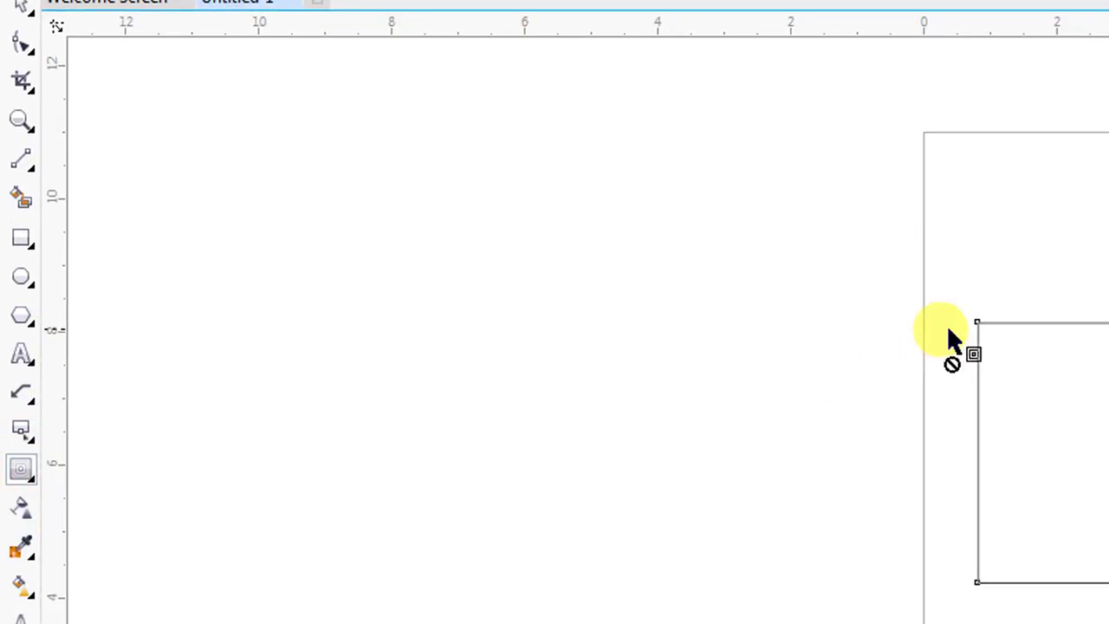
left_click_drag(1023, 323, 1064, 408)
left_click_drag(950, 418, 942, 409)
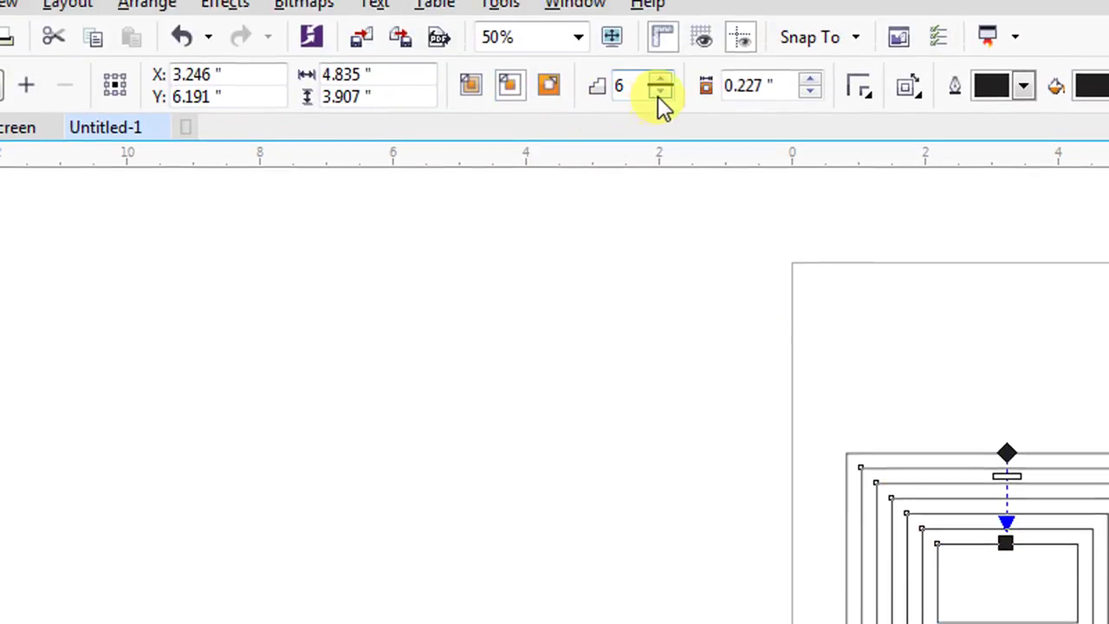
Increase the inward contour to 20 steps and adjust its offset to about 0.09 inches.
left_click(660, 62)
left_click(661, 95)
left_click(661, 95)
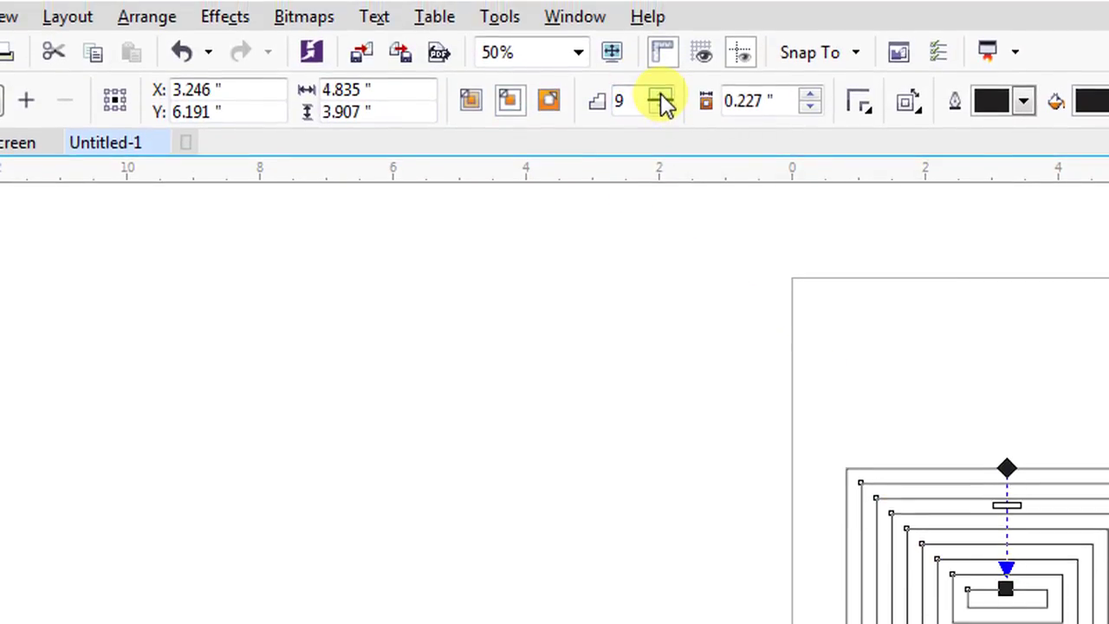
left_click(661, 106)
mouse_move(908, 481)
left_mouse_down()
mouse_move(908, 501)
mouse_move(917, 476)
left_mouse_up()
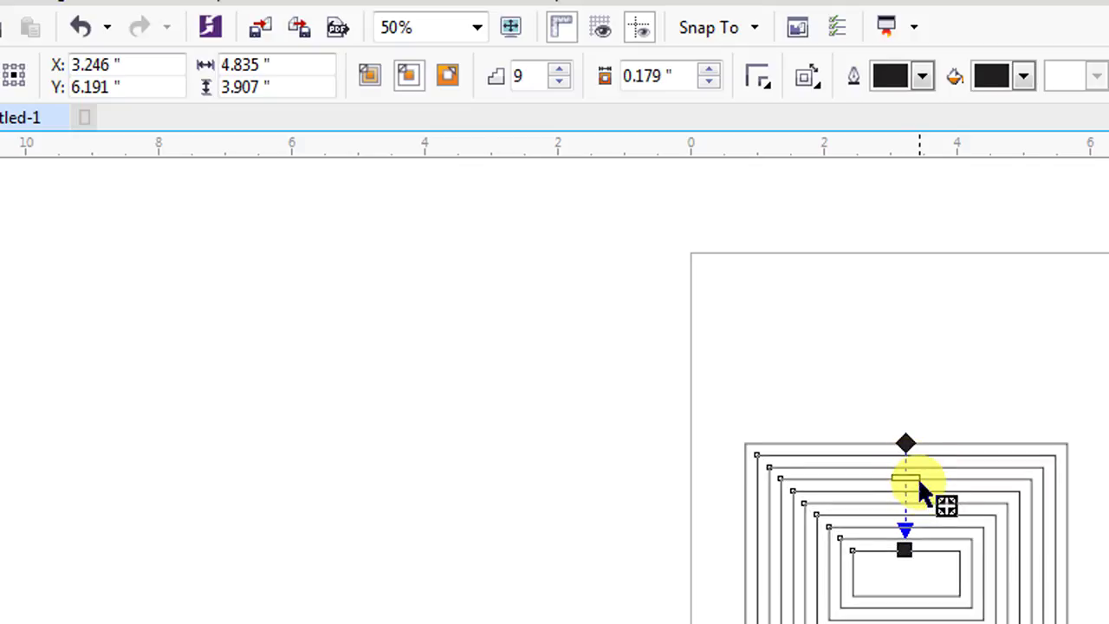
left_click_drag(917, 478, 903, 490)
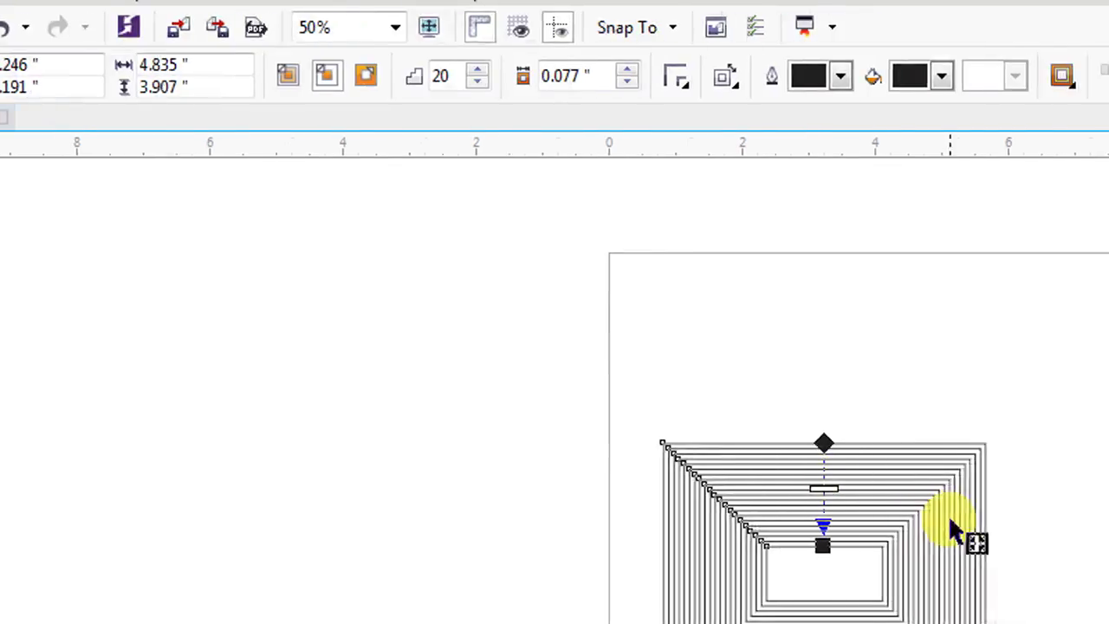
scroll(903, 561, "up", 1)
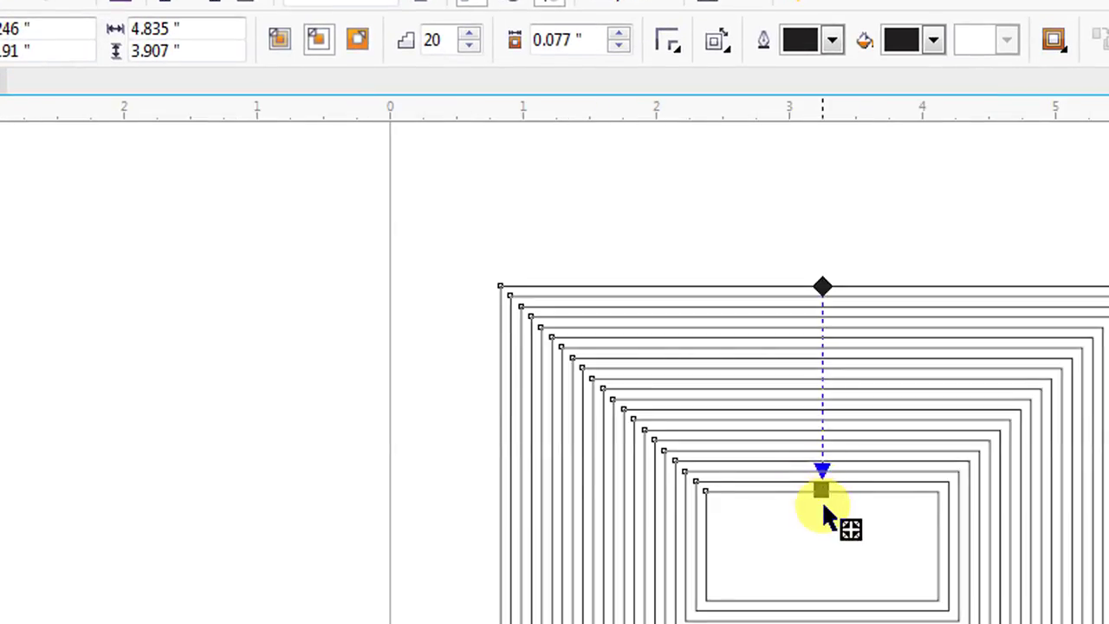
left_click_drag(824, 531, 824, 527)
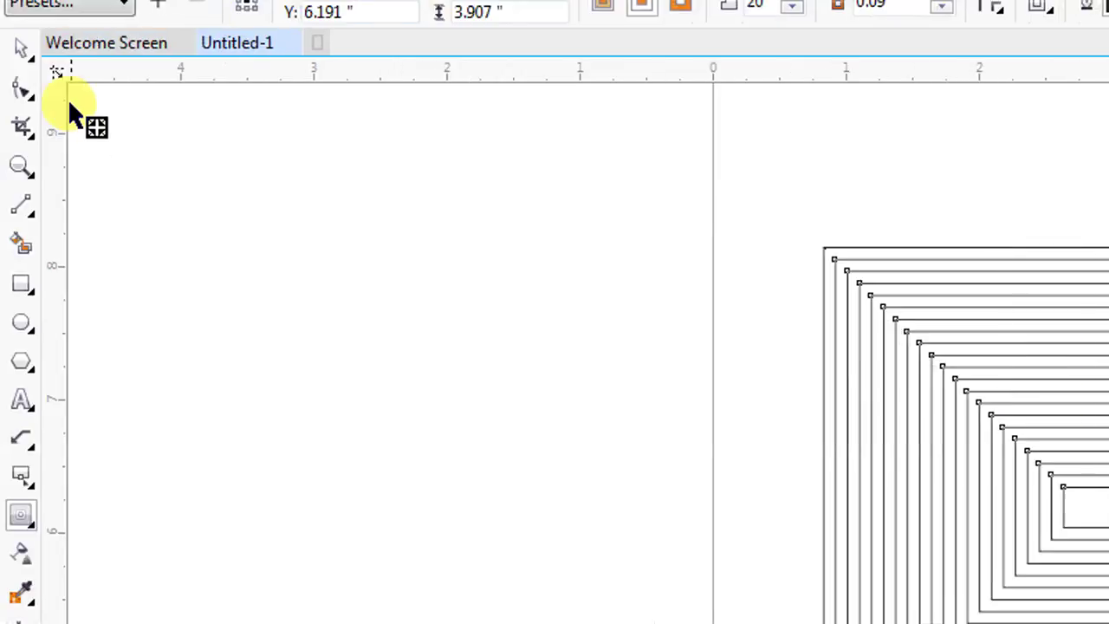
Select the contoured rectangle and fill it with dark gray so the contour shades toward black at the center.
left_click(23, 87)
left_click(1108, 476)
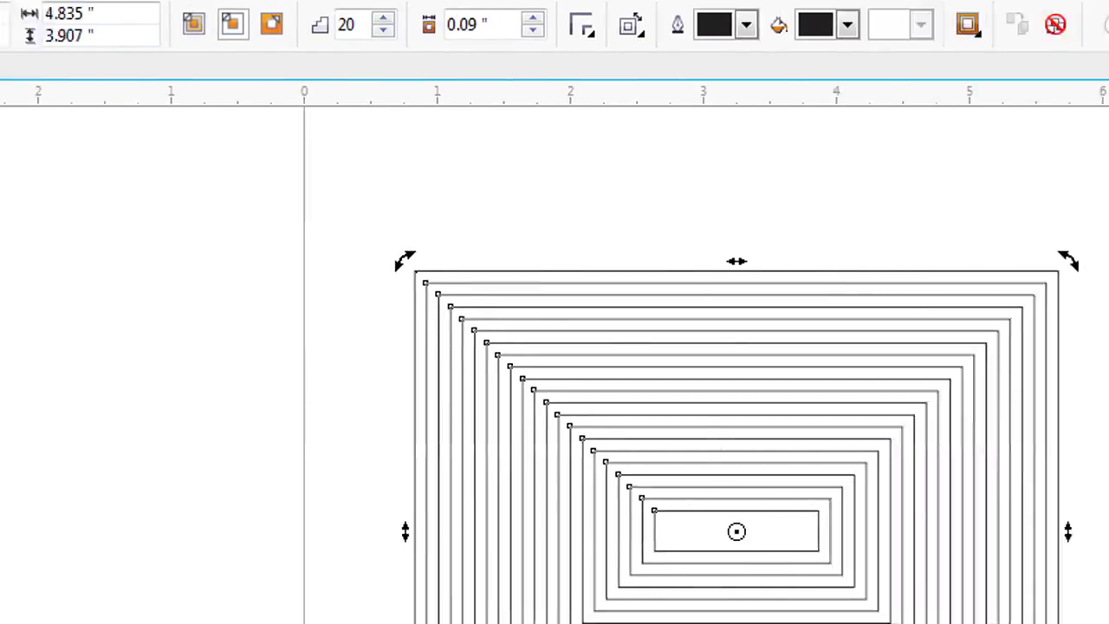
left_click(1096, 211)
left_click(734, 395)
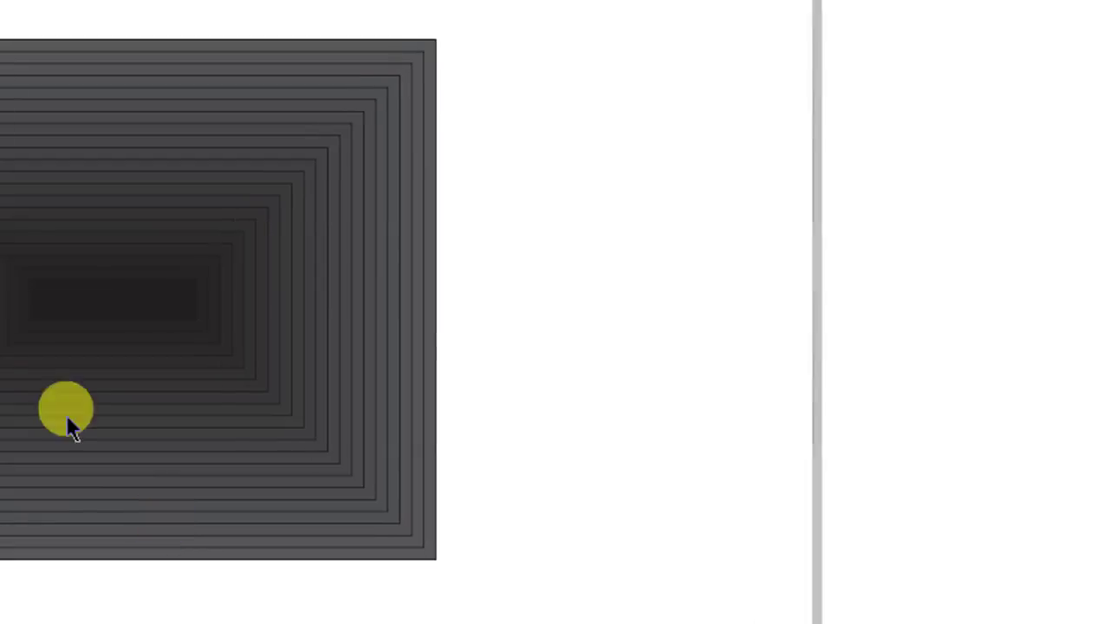
Adjust the inward contour of the gray rectangle to an offset of about 0.075 inches, keeping 20 steps.
left_click(81, 329)
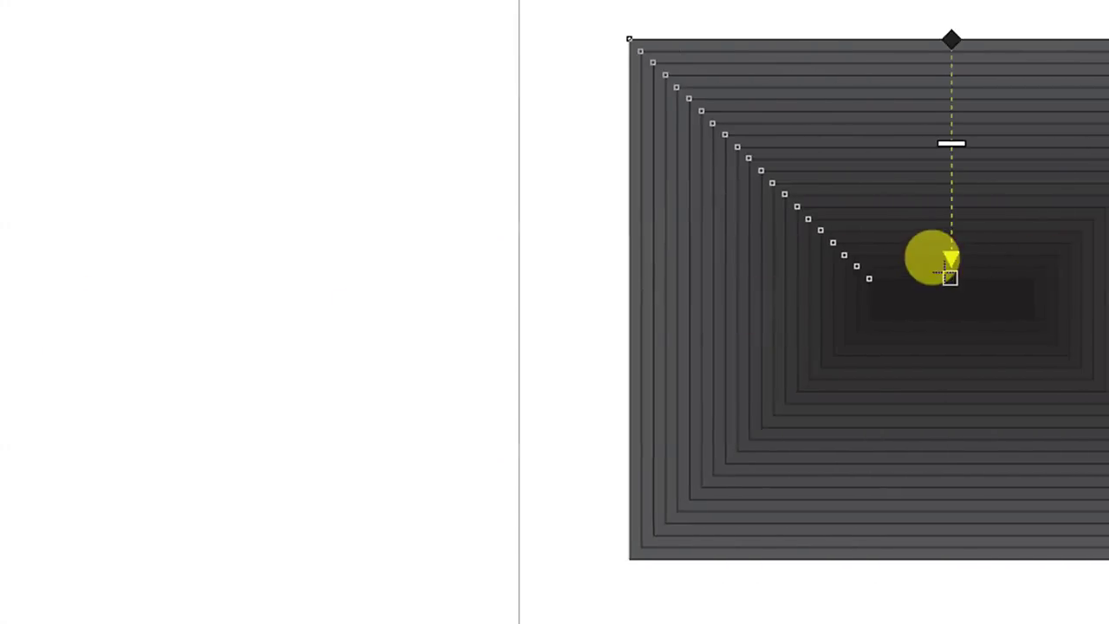
left_click_drag(942, 249, 943, 234)
left_click_drag(933, 277, 934, 230)
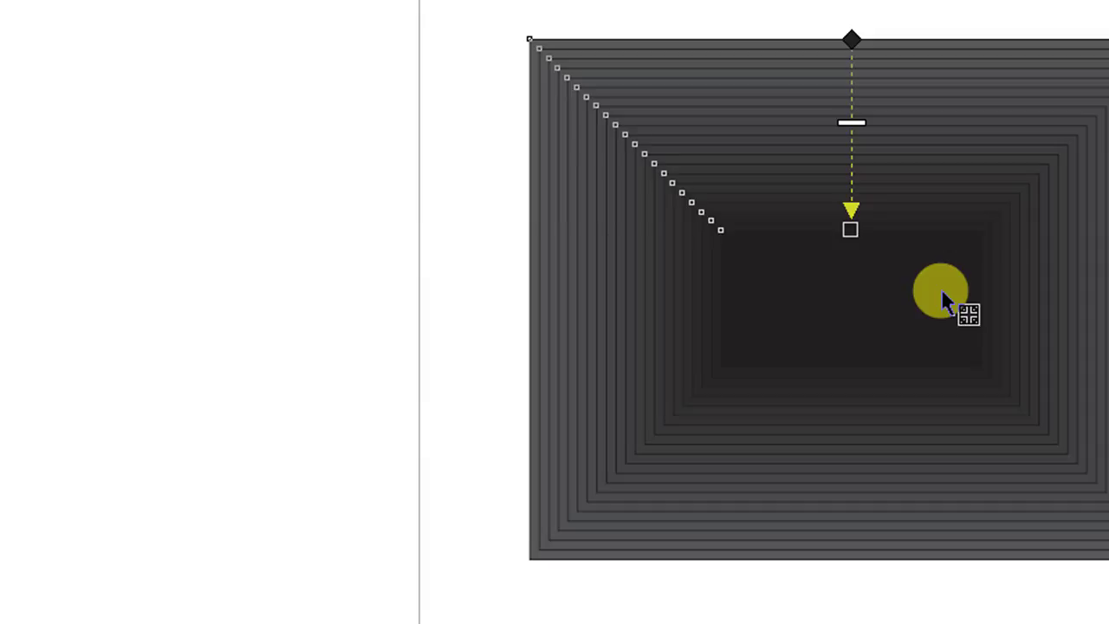
mouse_move(858, 217)
left_mouse_down()
mouse_move(851, 172)
mouse_move(851, 260)
mouse_move(852, 236)
left_mouse_up()
left_click(946, 243)
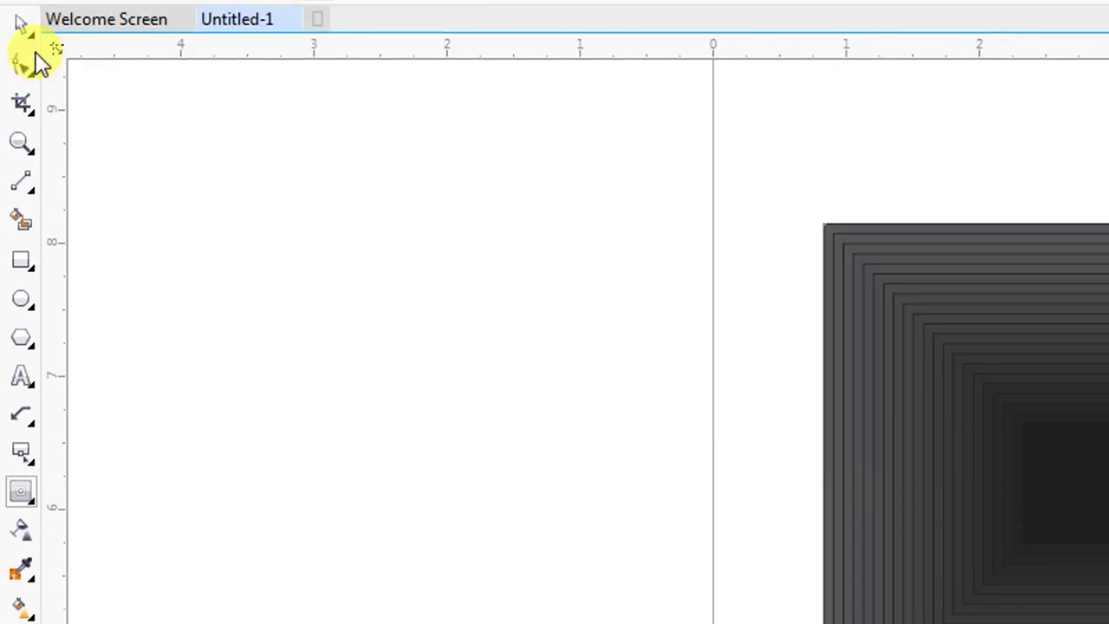
Select the gray contoured rectangle and delete it.
left_click(22, 24)
left_click(1050, 401)
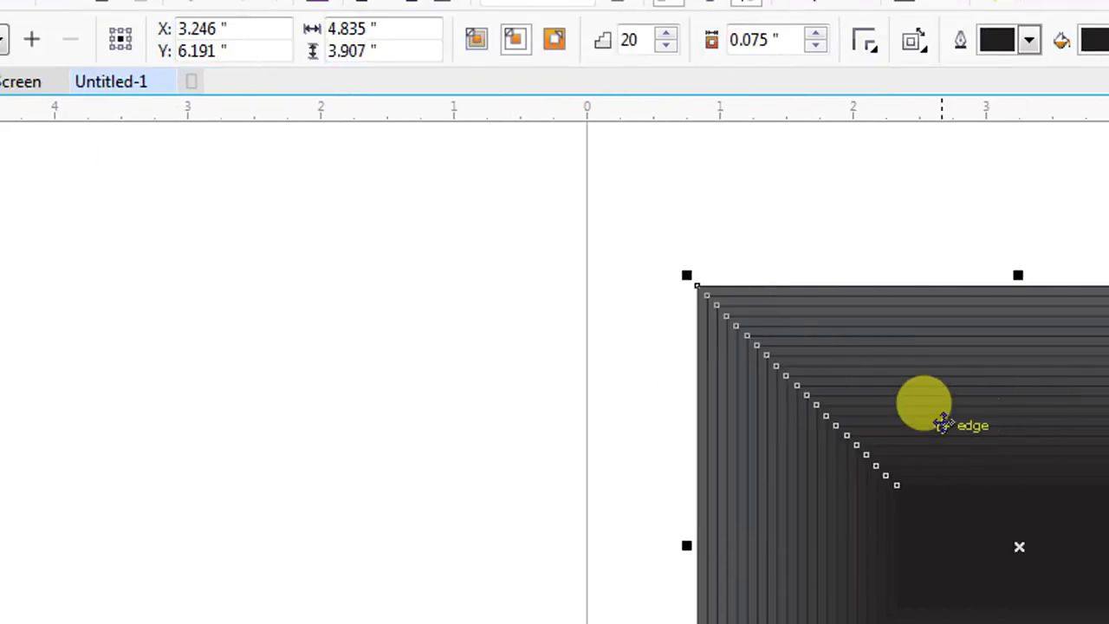
key("Delete")
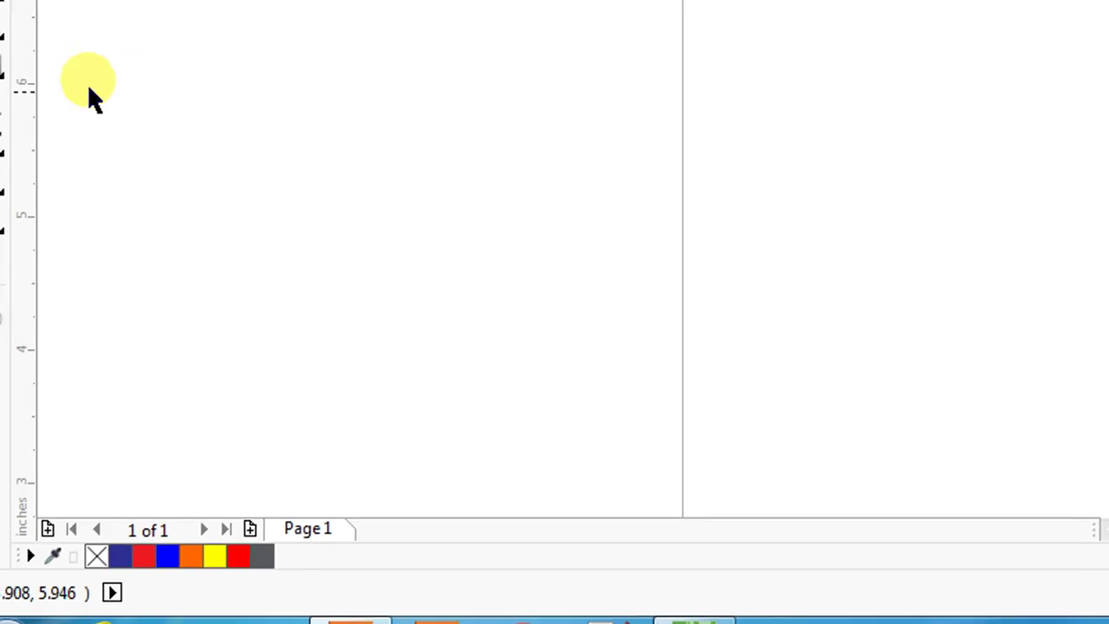
Draw a square about 2.46 inches wide near the page's upper-left corner and a second rectangle near its lower-right corner.
left_click(1, 67)
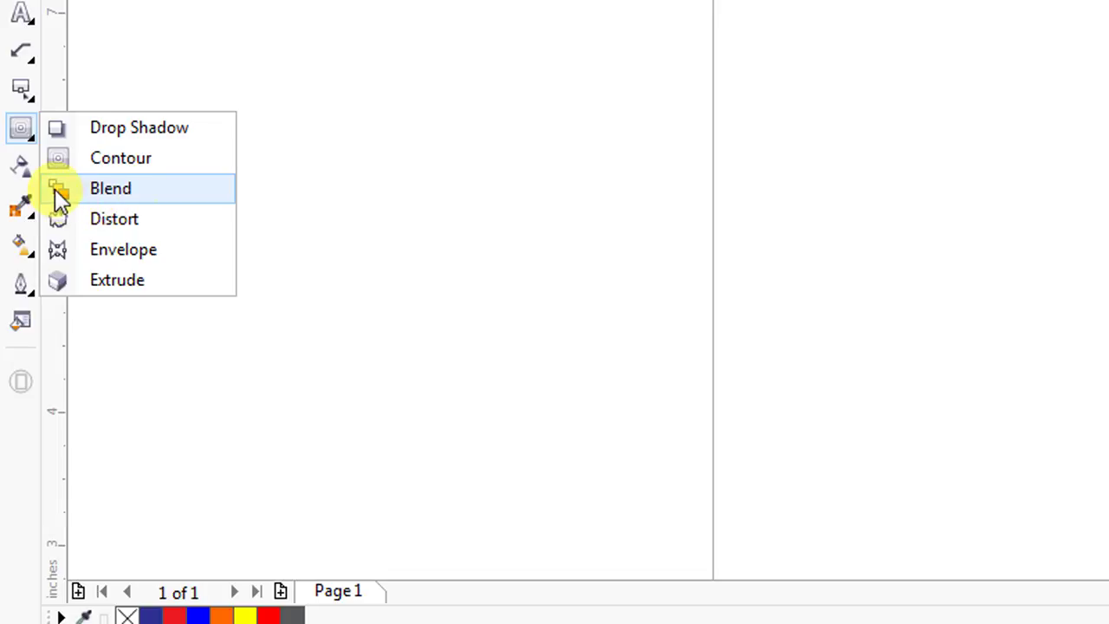
left_click(108, 201)
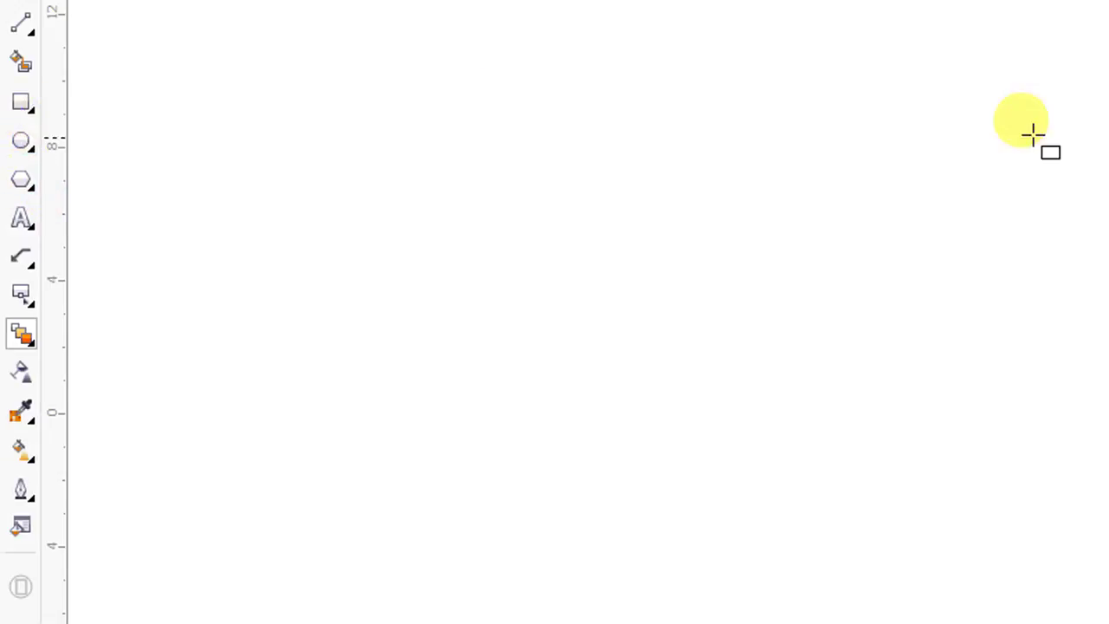
mouse_move(893, 92)
left_mouse_down()
mouse_move(933, 144)
mouse_move(931, 176)
left_mouse_up()
mouse_move(996, 277)
left_mouse_down()
mouse_move(946, 354)
mouse_move(951, 363)
left_mouse_up()
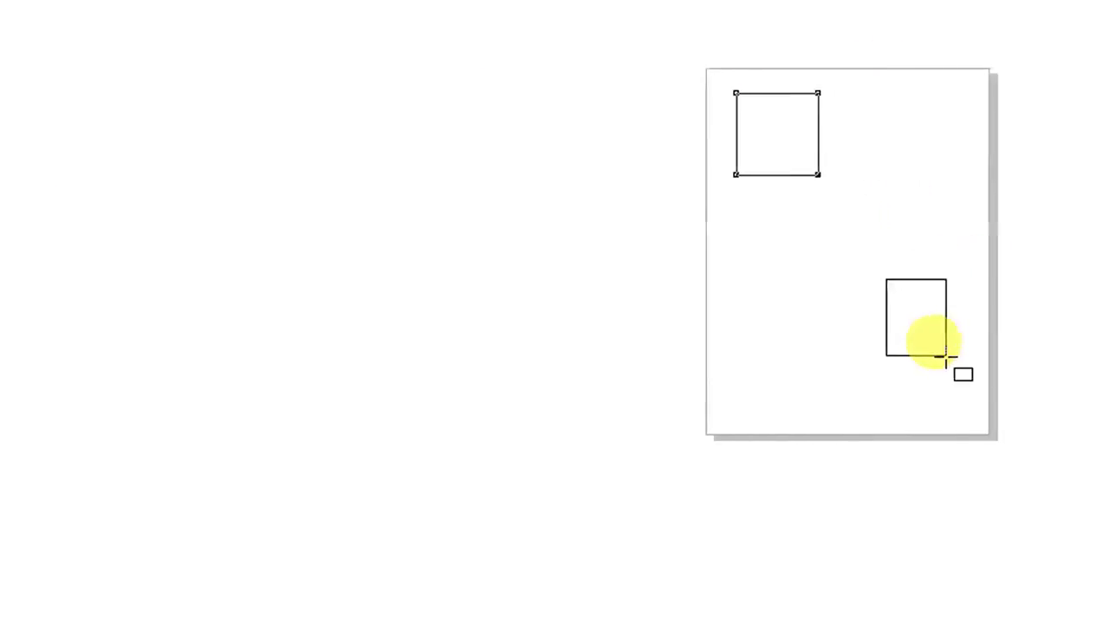
Blend the square near the page's upper-left corner into the rectangle near its lower-right corner.
left_click(24, 96)
left_click(995, 307)
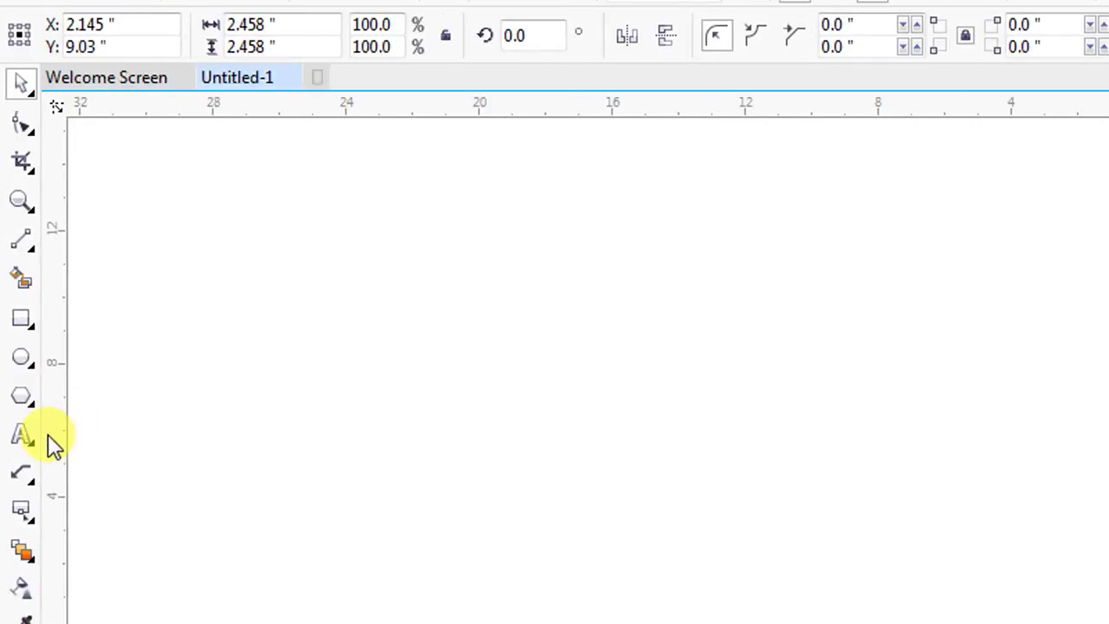
left_click(30, 511)
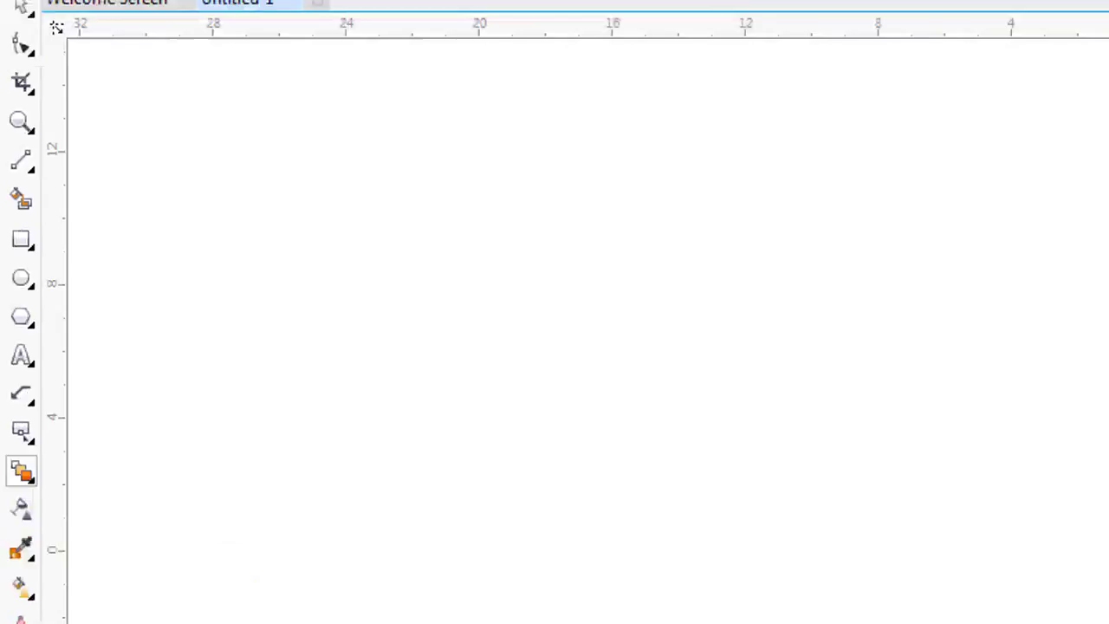
left_click_drag(928, 308, 1001, 407)
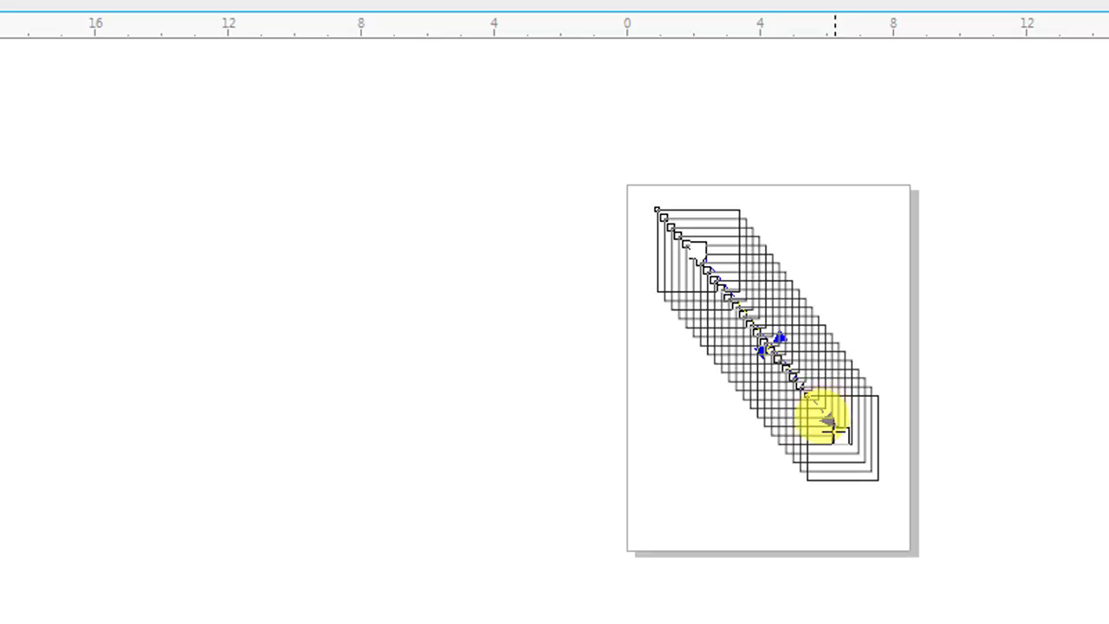
Undo the blend between the two rectangles and shrink the rectangle near the page's lower-right corner to about half its size.
key("ctrl+z")
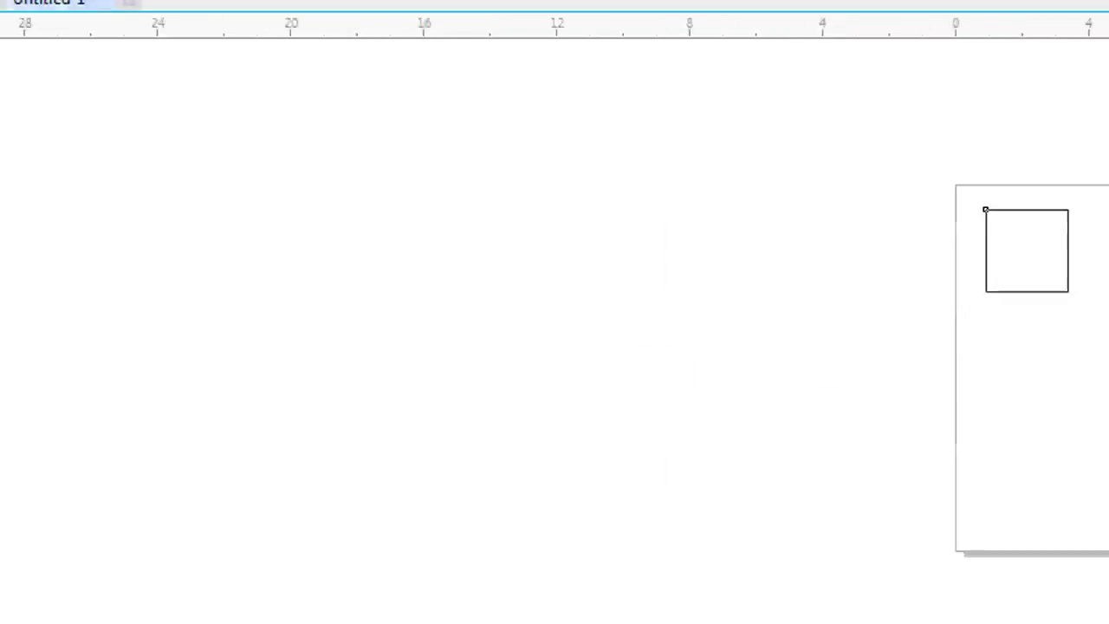
left_click(17, 76)
left_click(1102, 511)
left_click(938, 509)
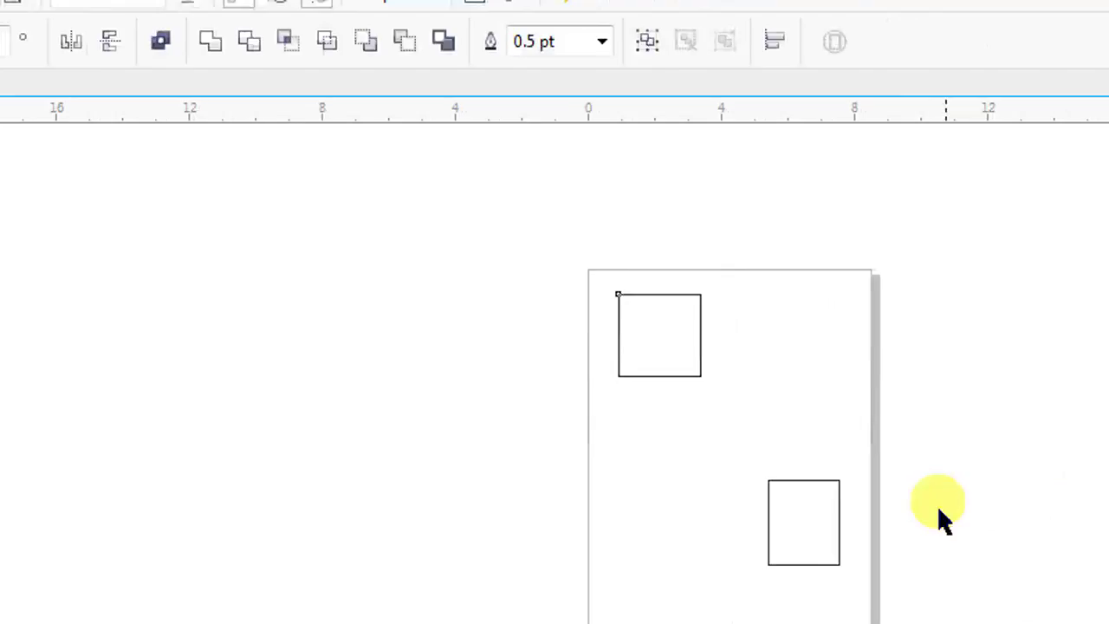
left_click(1093, 502)
left_click_drag(752, 472, 798, 520)
Fill the square near the page's upper-left corner with green and the small rectangle near its lower-right corner with red.
left_click(692, 371)
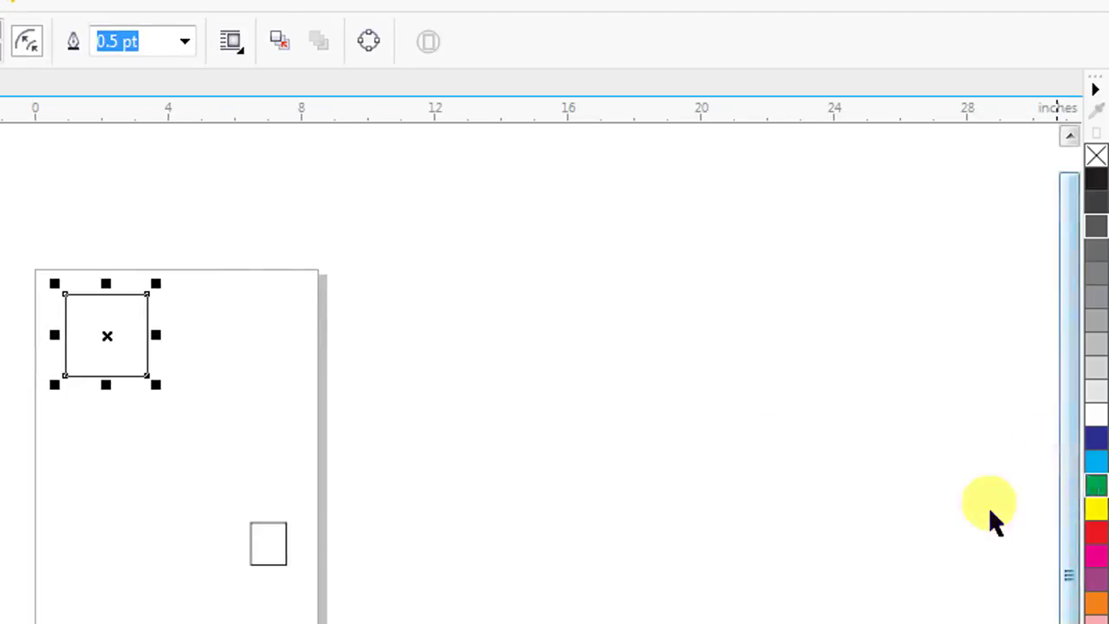
left_click(1097, 486)
left_click(270, 546)
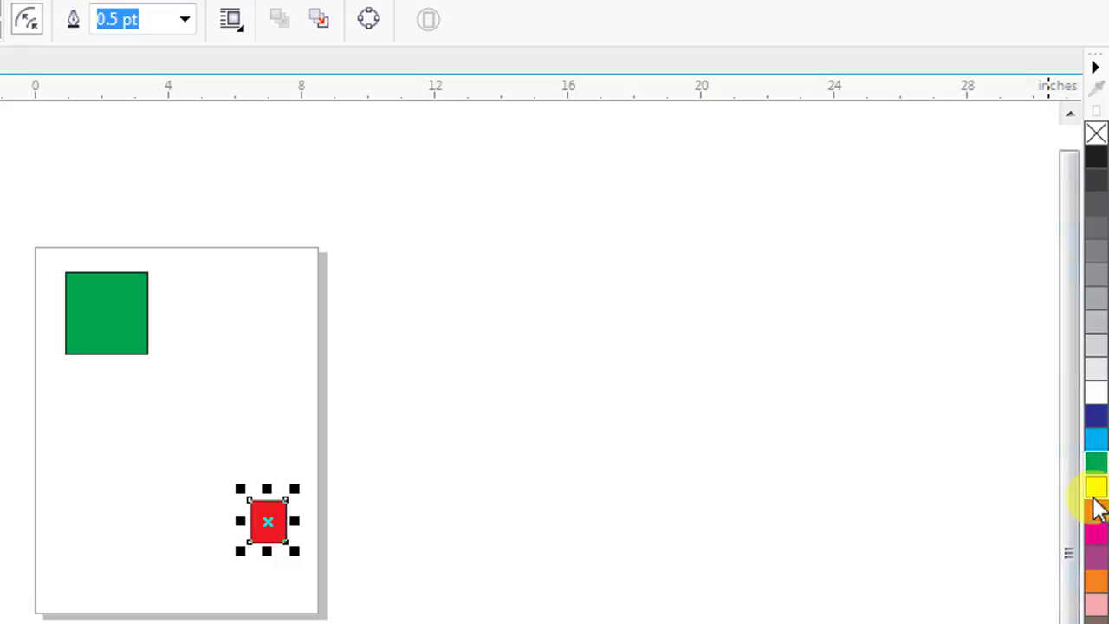
left_click(185, 471)
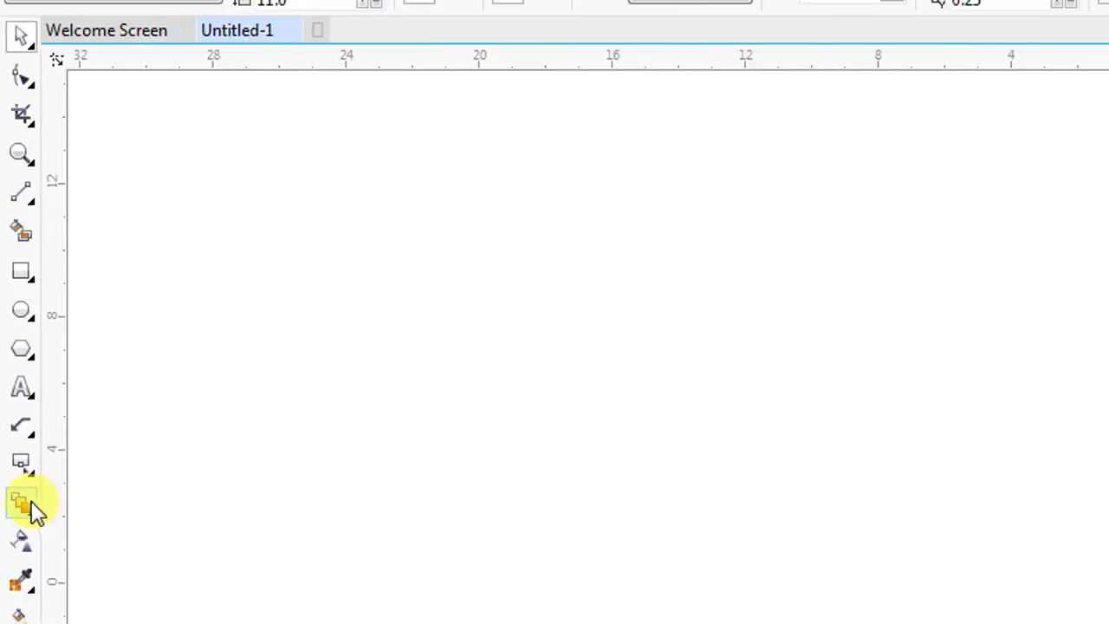
Blend the green square into the small red rectangle and examine the intermediate shapes up close.
left_click(32, 503)
left_click_drag(947, 308, 1075, 485)
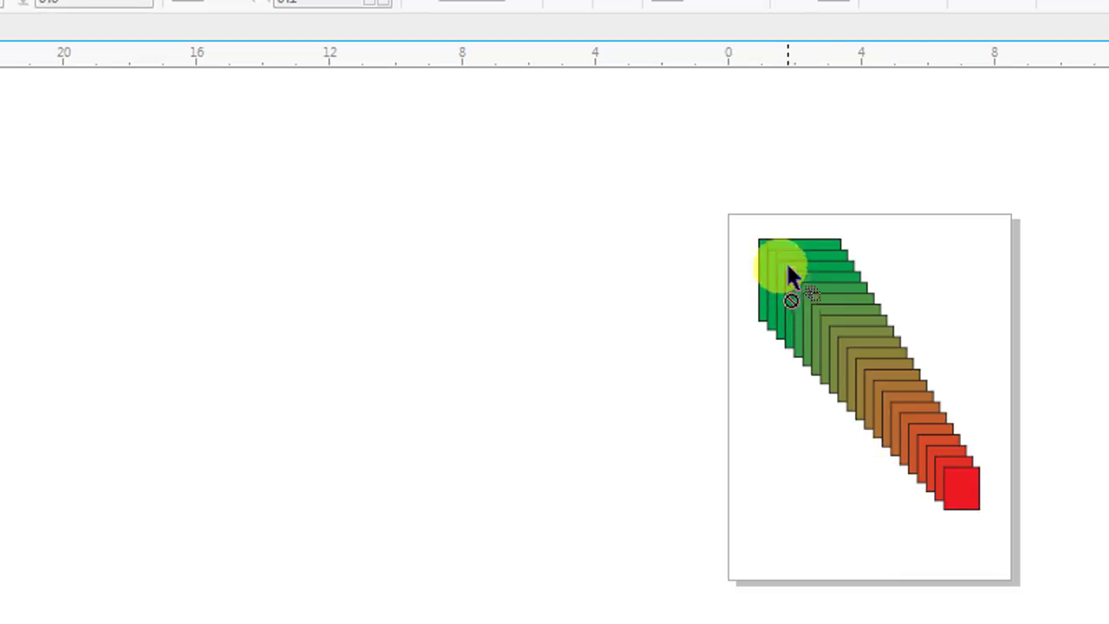
scroll(787, 262, "up", 2)
scroll(879, 378, "down", 3)
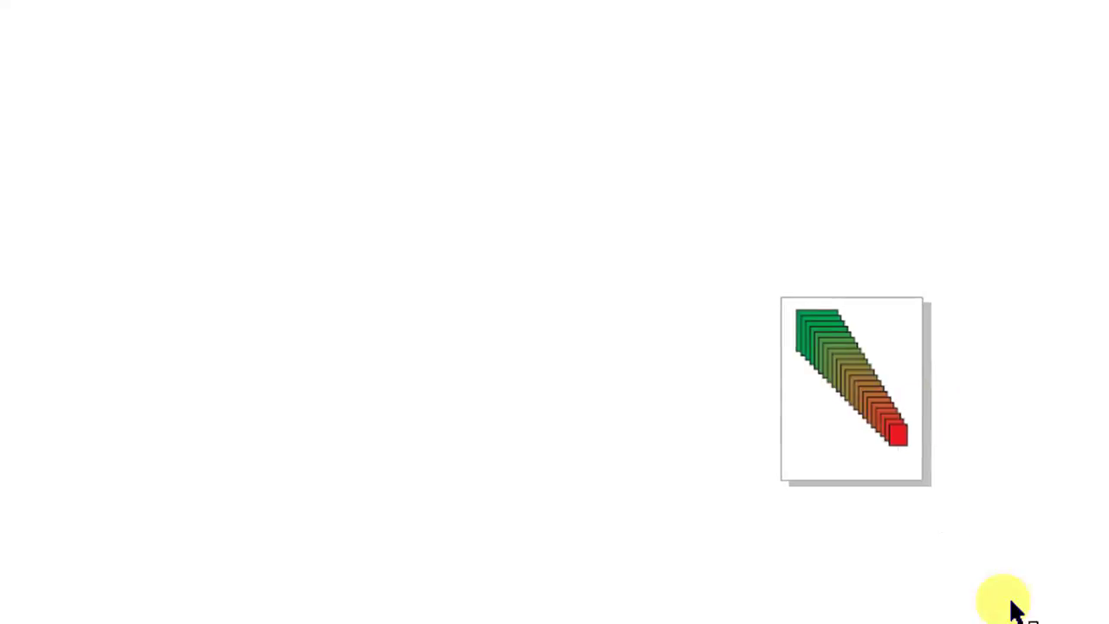
scroll(815, 342, "up", 2)
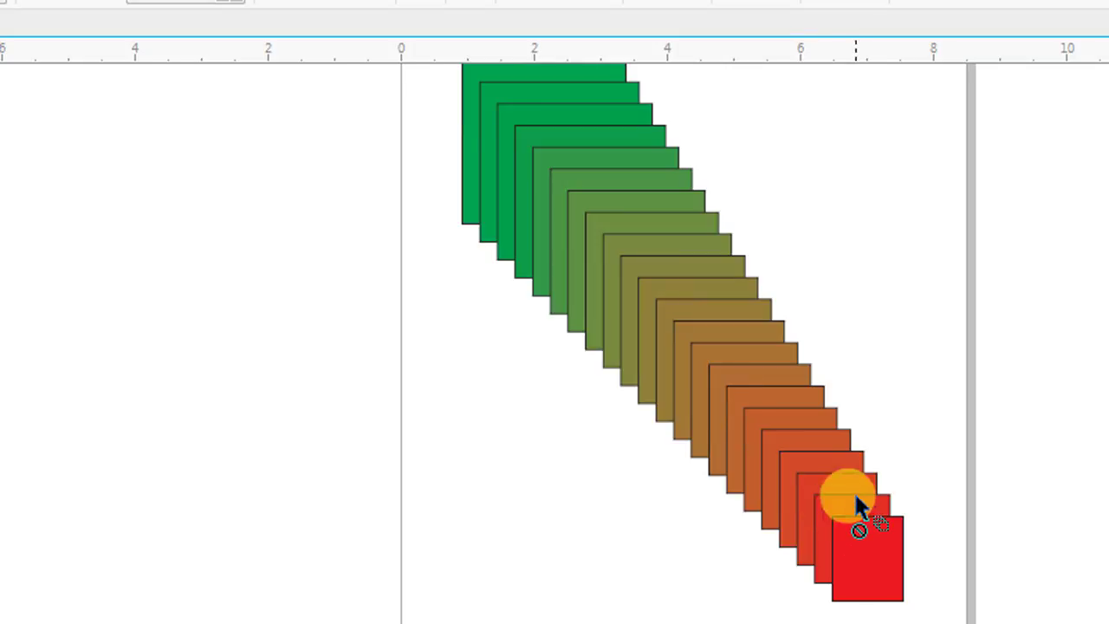
scroll(858, 507, "down", 2)
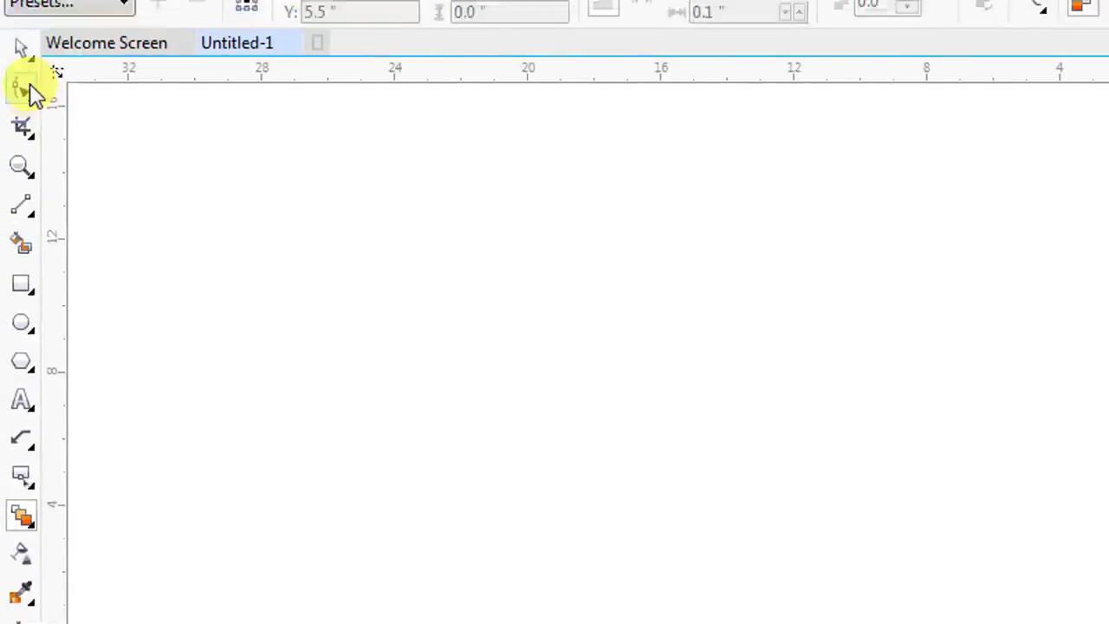
Select the green-to-red blend and delete it from the page.
left_click(21, 50)
left_click(943, 455)
key("Delete")
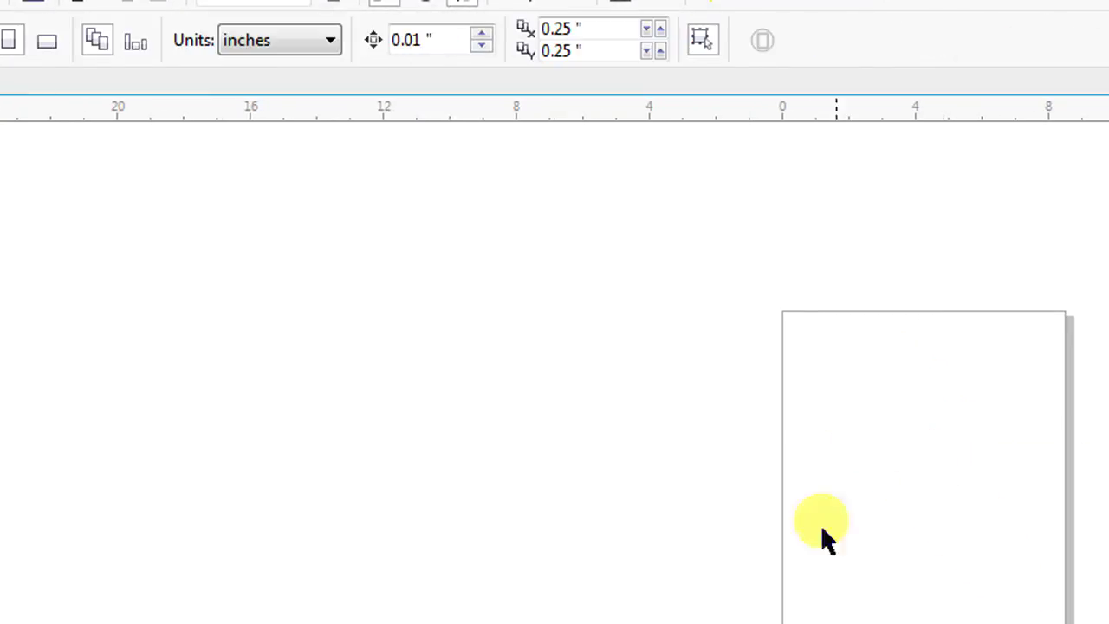
Add the text "LOVE" in Arial on the page, enlarge it to about 99 pt and make it bold.
left_click(22, 403)
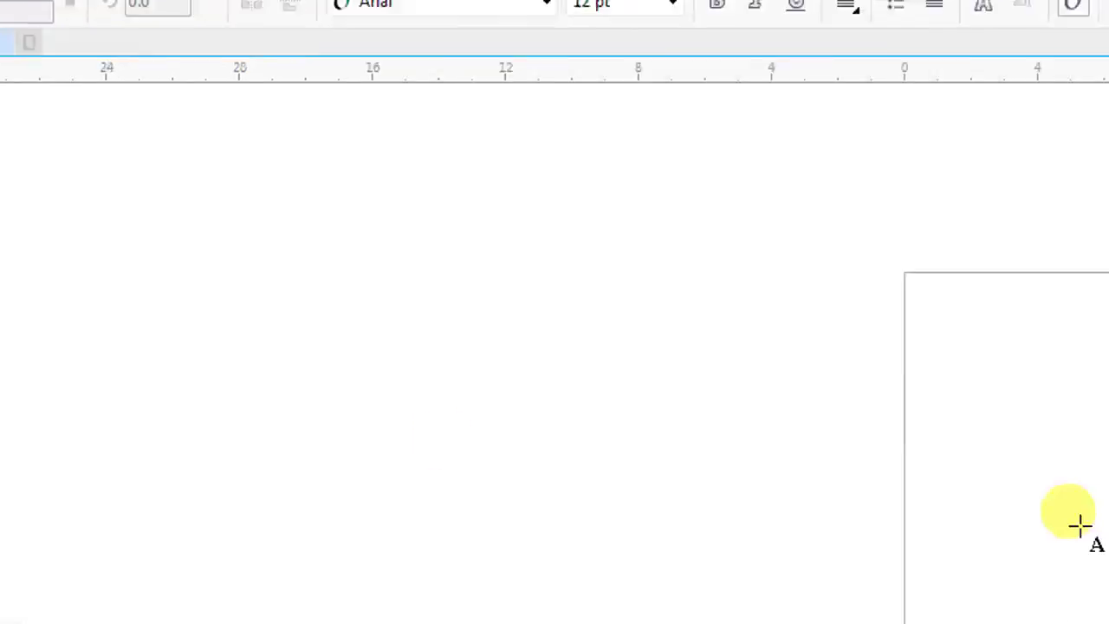
left_click(822, 403)
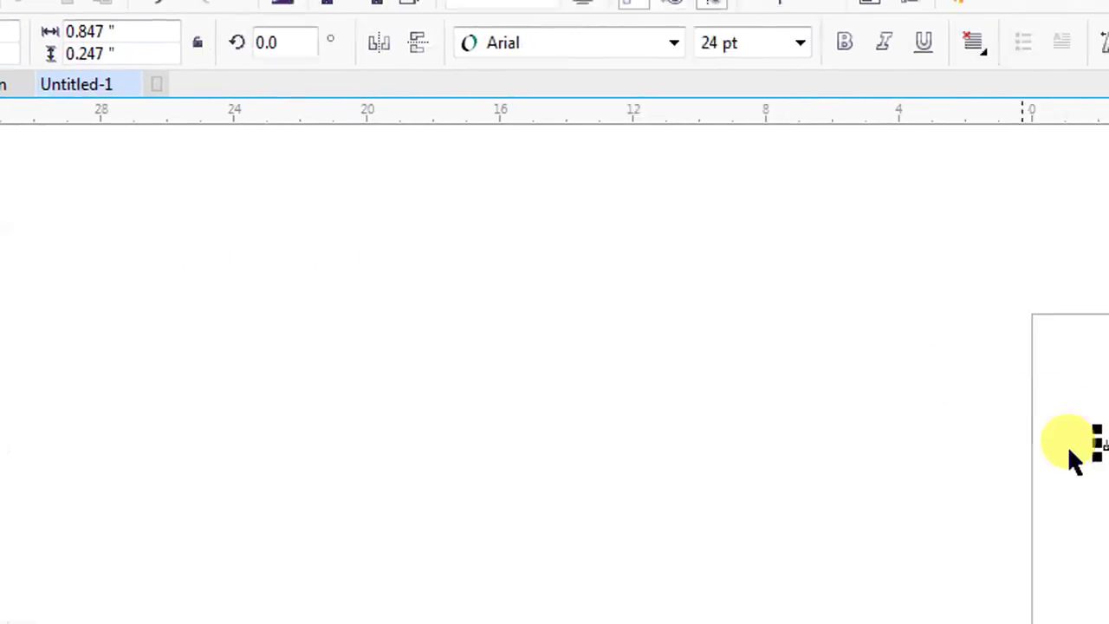
scroll(1104, 451, "up", 2)
left_click_drag(945, 441, 1046, 592)
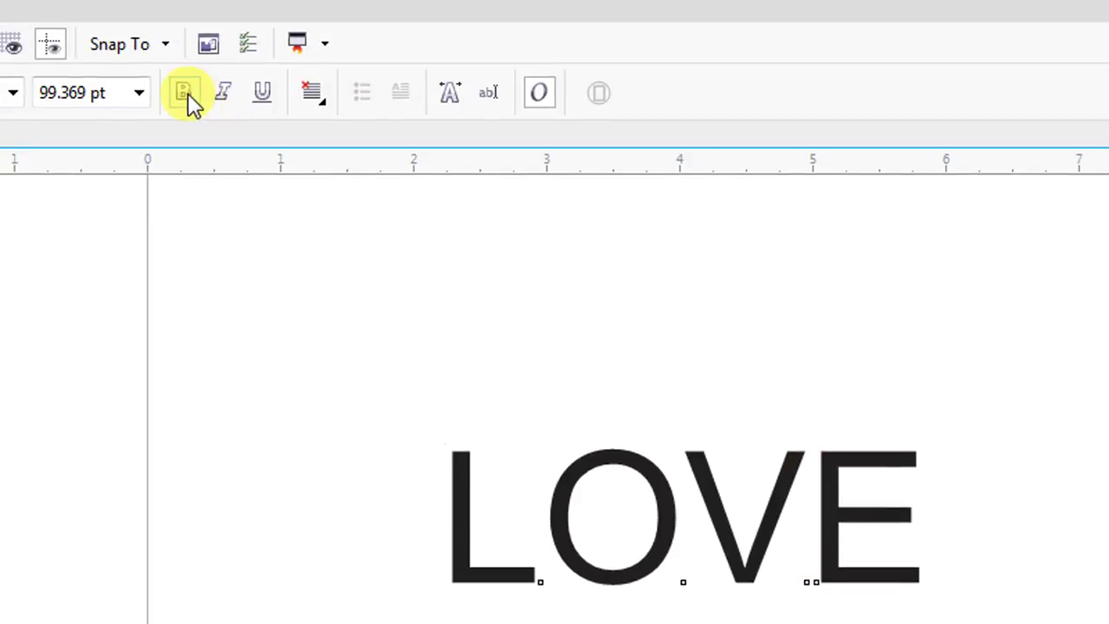
left_click(184, 92)
Place a duplicate of the bold LOVE text directly beneath the original, shifted slightly to the left.
left_click(754, 498)
left_click_drag(734, 525, 724, 540)
right_click(725, 540)
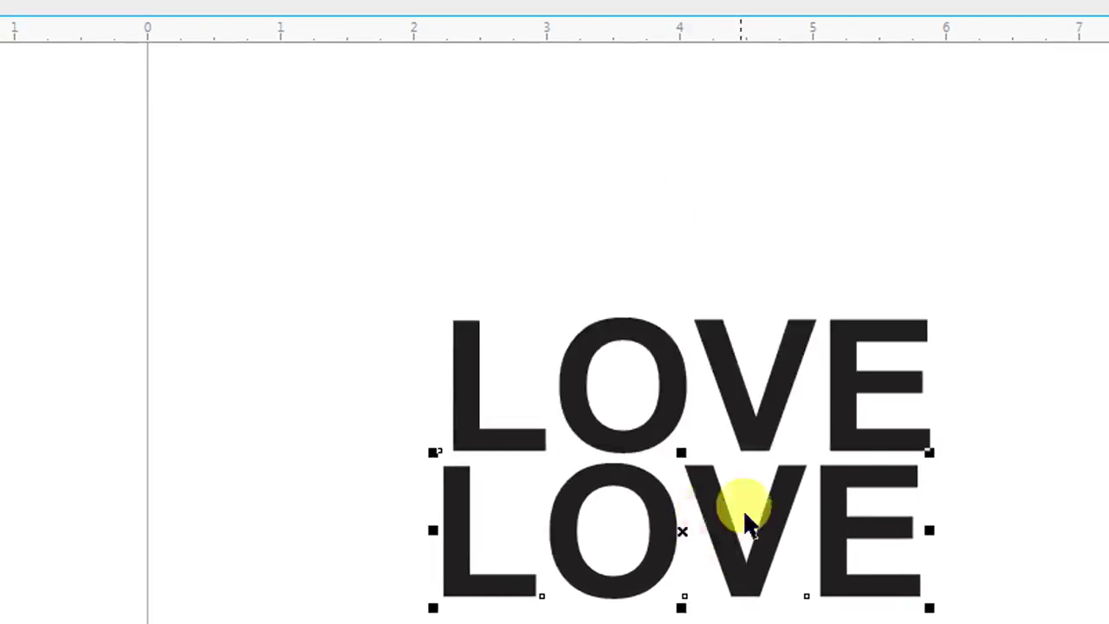
Fill the upper LOVE text with red and the lower LOVE text with yellow.
left_click(843, 526)
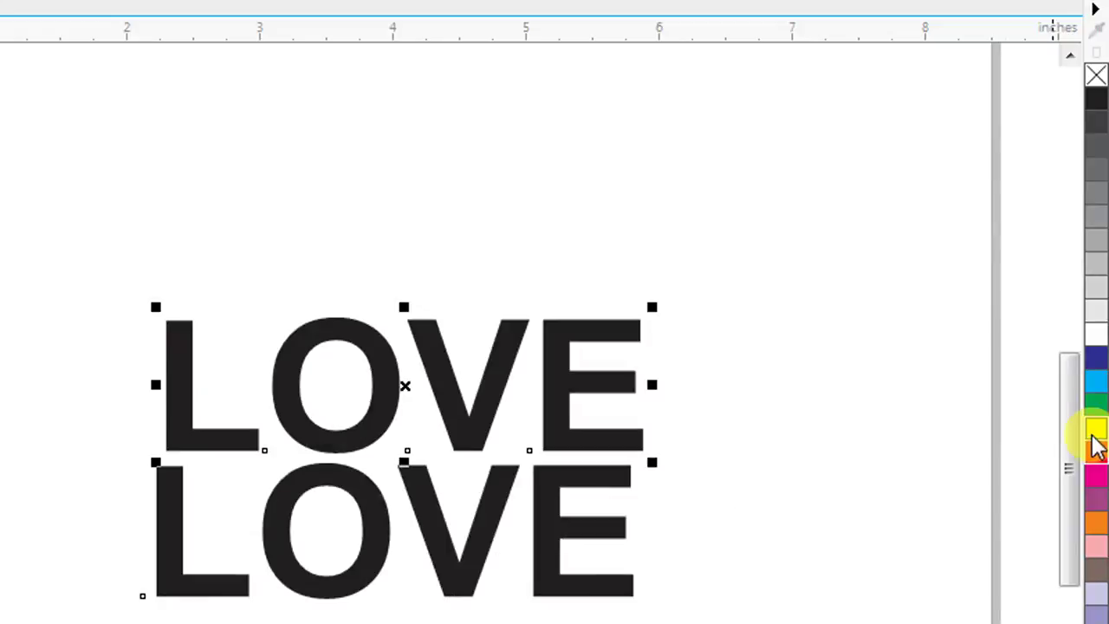
left_click(1097, 475)
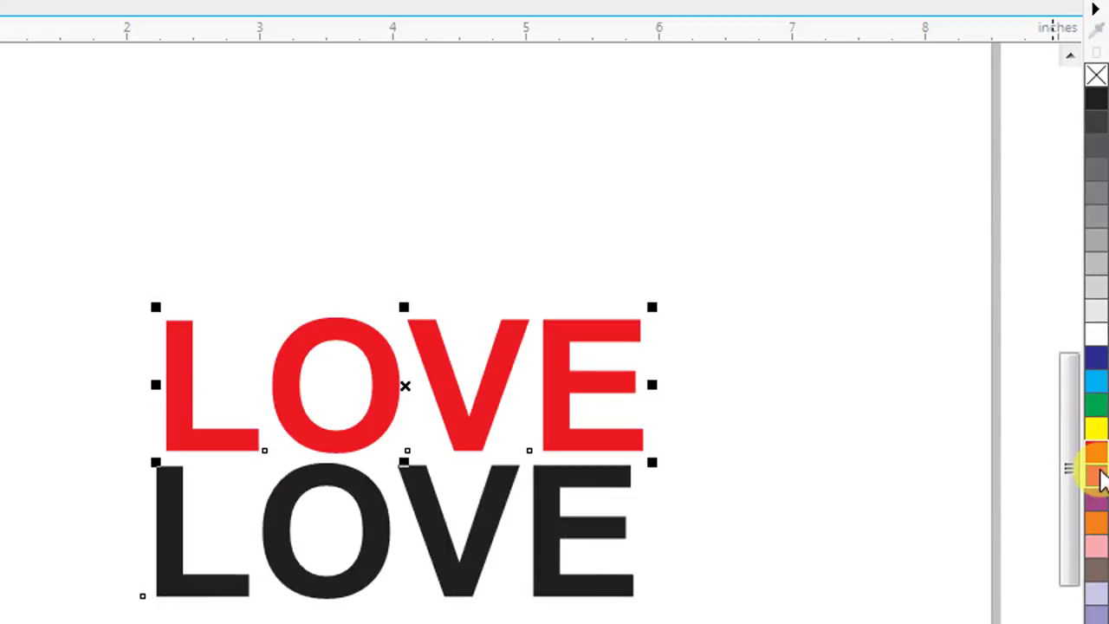
left_click(574, 537)
left_click(1091, 433)
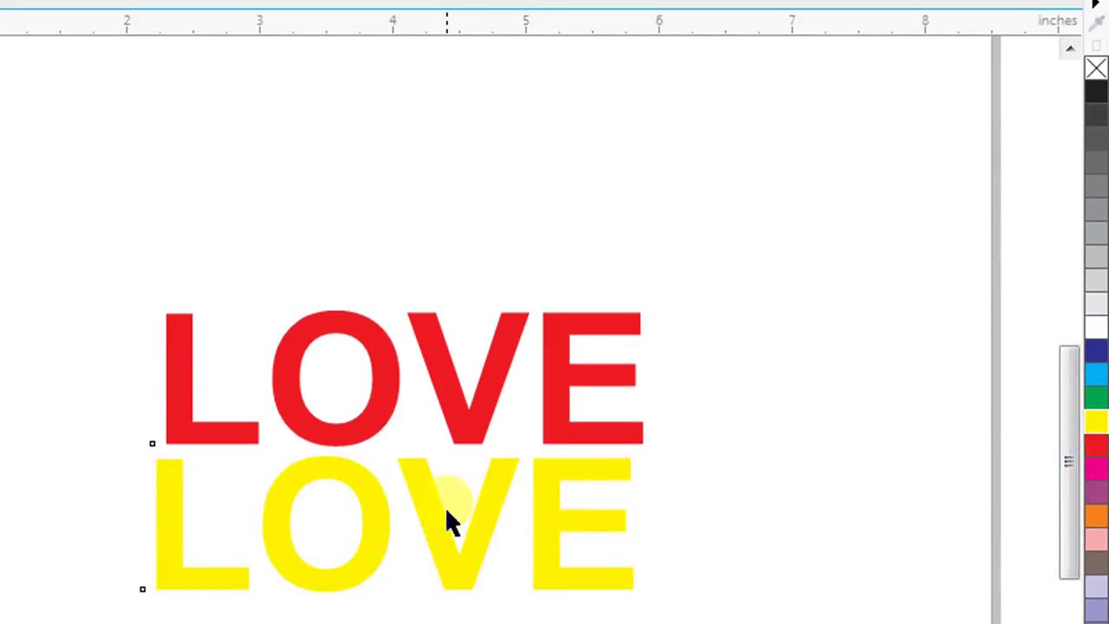
Move the yellow LOVE text over the red one, offset slightly downward and left, and blend the two texts together.
left_click_drag(547, 524, 559, 406)
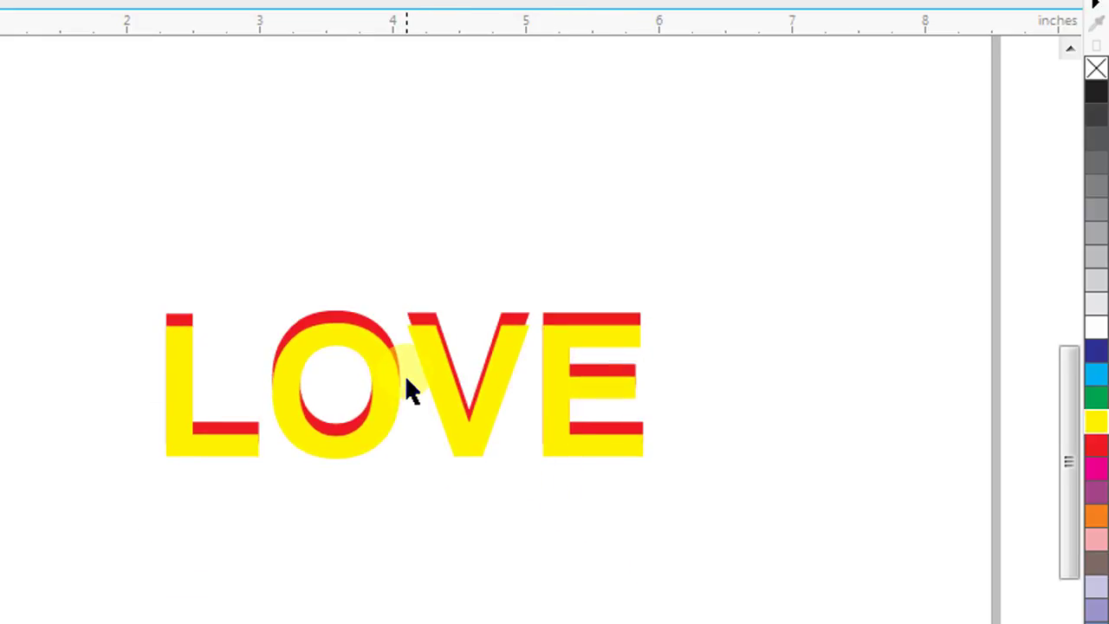
scroll(408, 384, "up", 2)
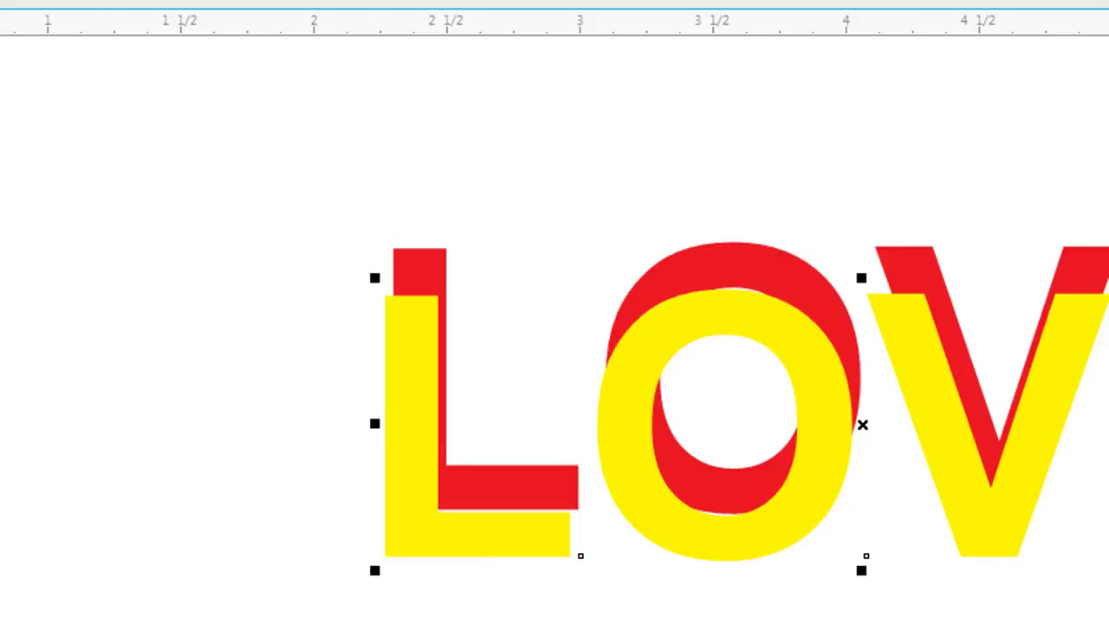
left_click(21, 468)
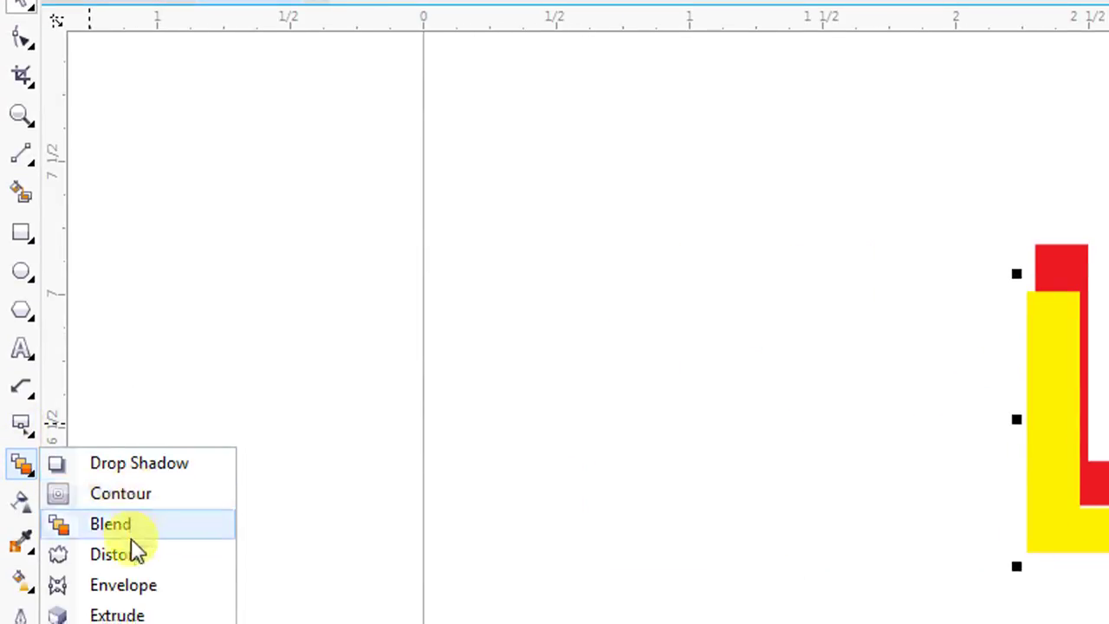
left_click(151, 478)
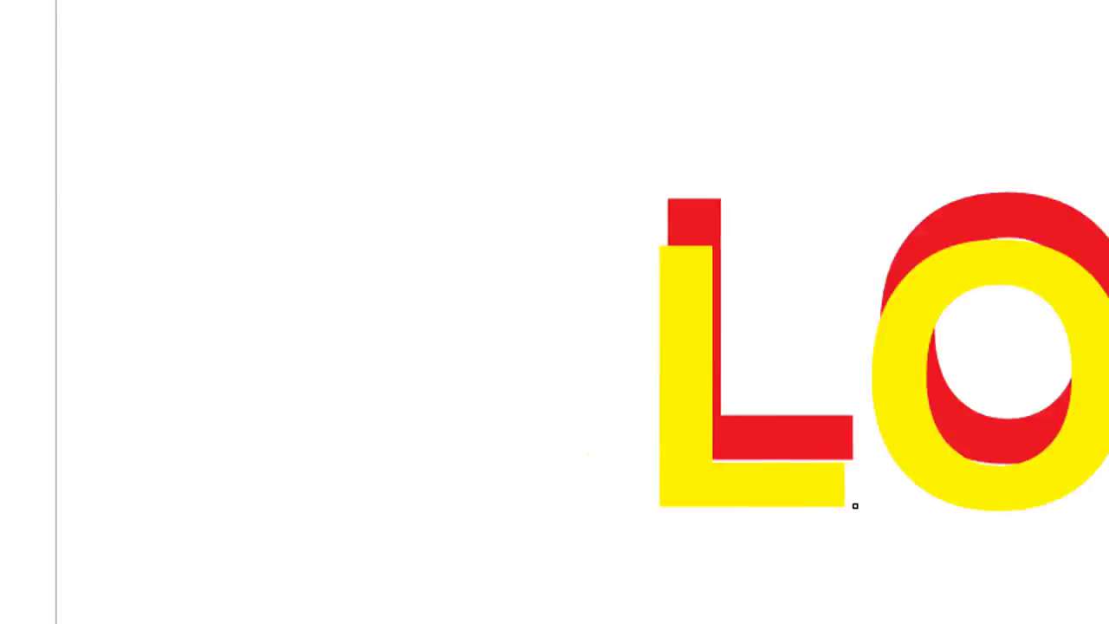
left_click_drag(939, 403, 932, 290)
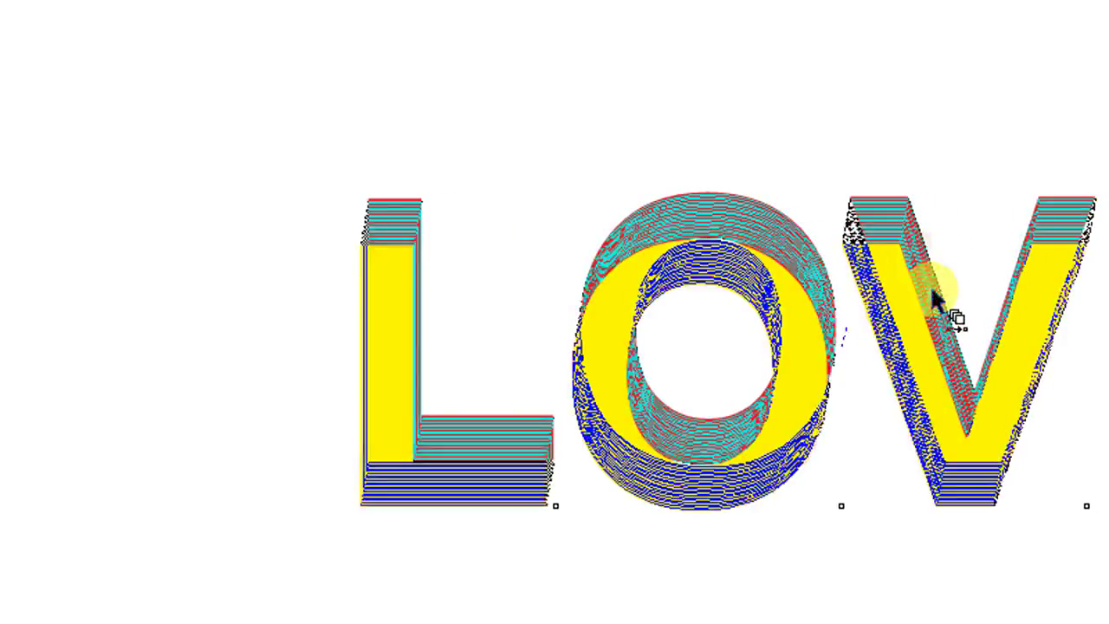